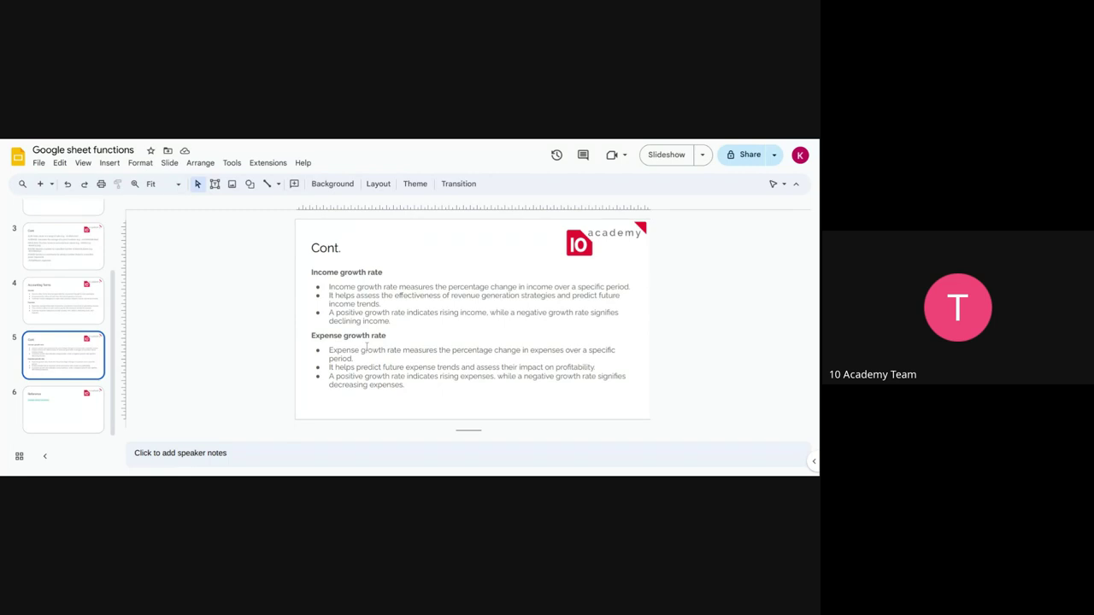
# - Show the Reference slide of the presentation and switch to the Google Sheets income forecast spreadsheet
pyautogui.click(63, 410)
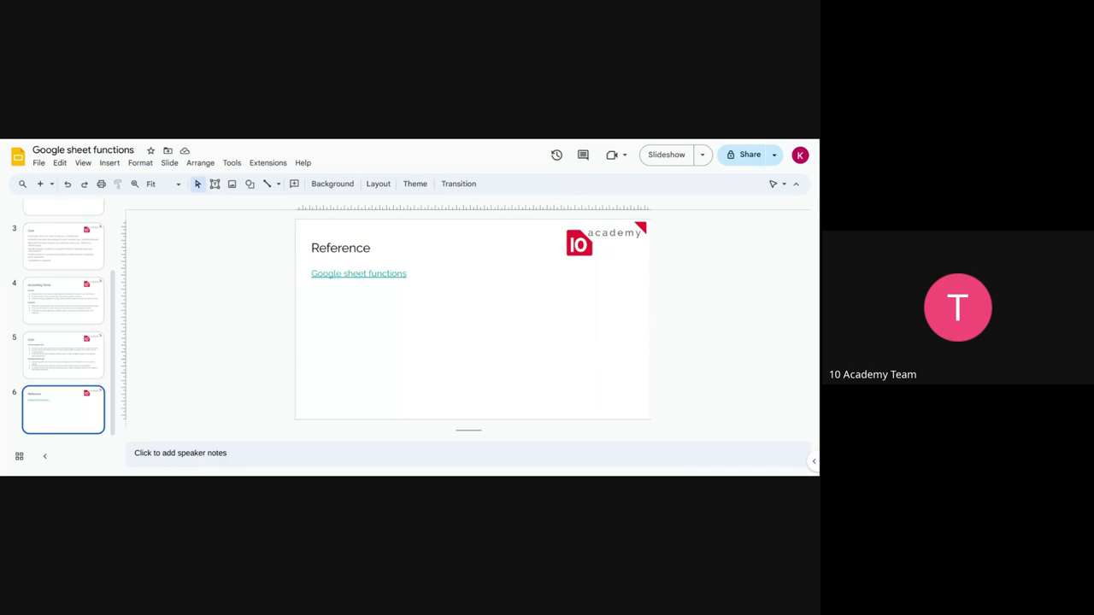
pyautogui.hotkey('alt', 'Tab')
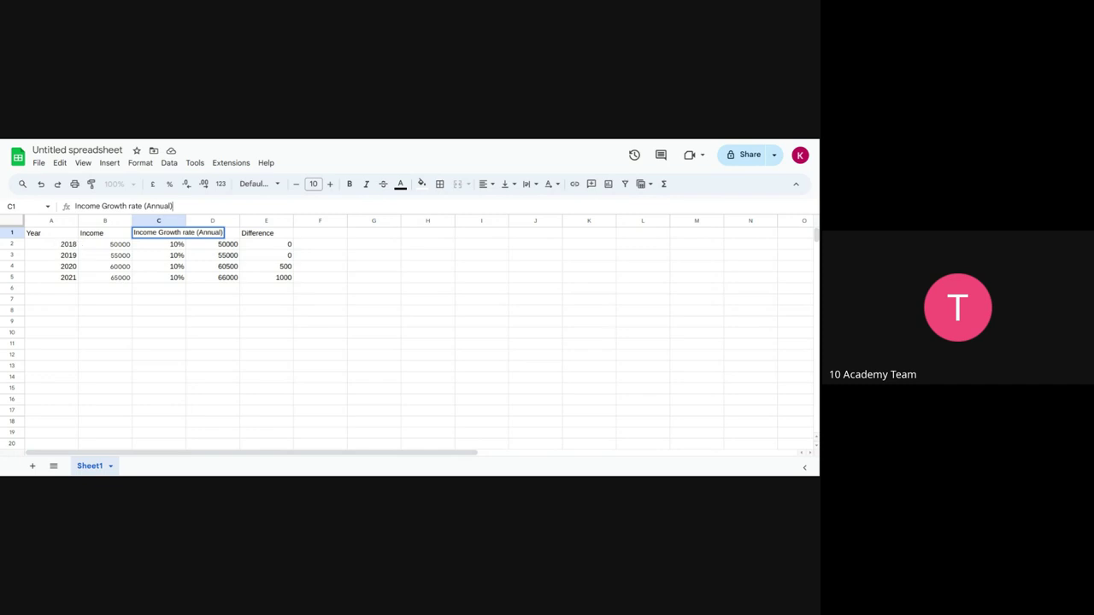
# - Examine the year, income, growth rate, forecast and difference cells in the 2018 and 2019 rows
pyautogui.click(58, 245)
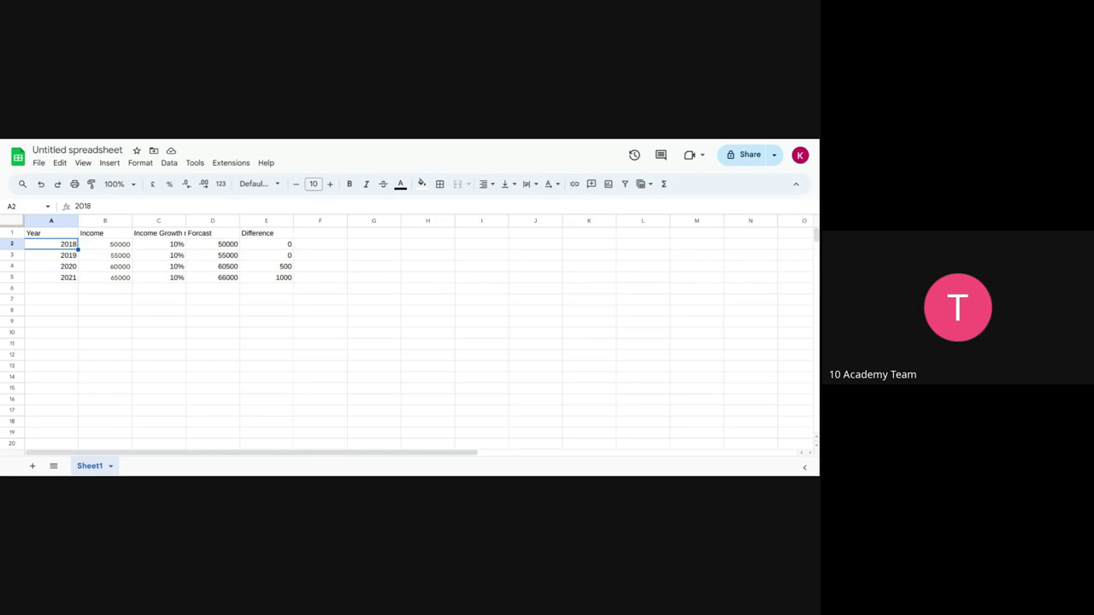
pyautogui.click(113, 246)
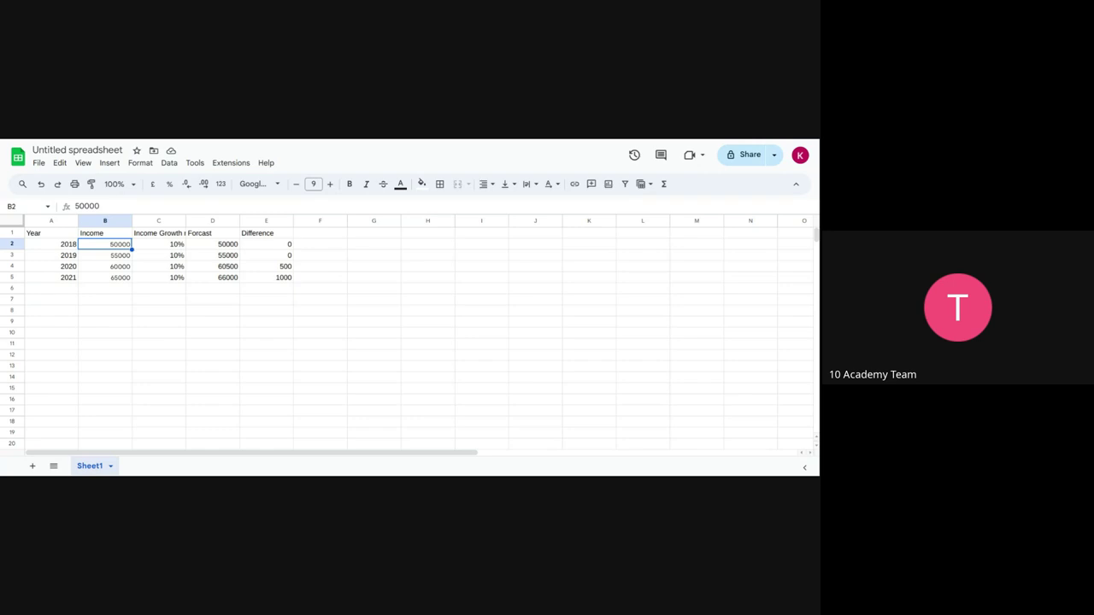
pyautogui.click(229, 248)
pyautogui.click(278, 249)
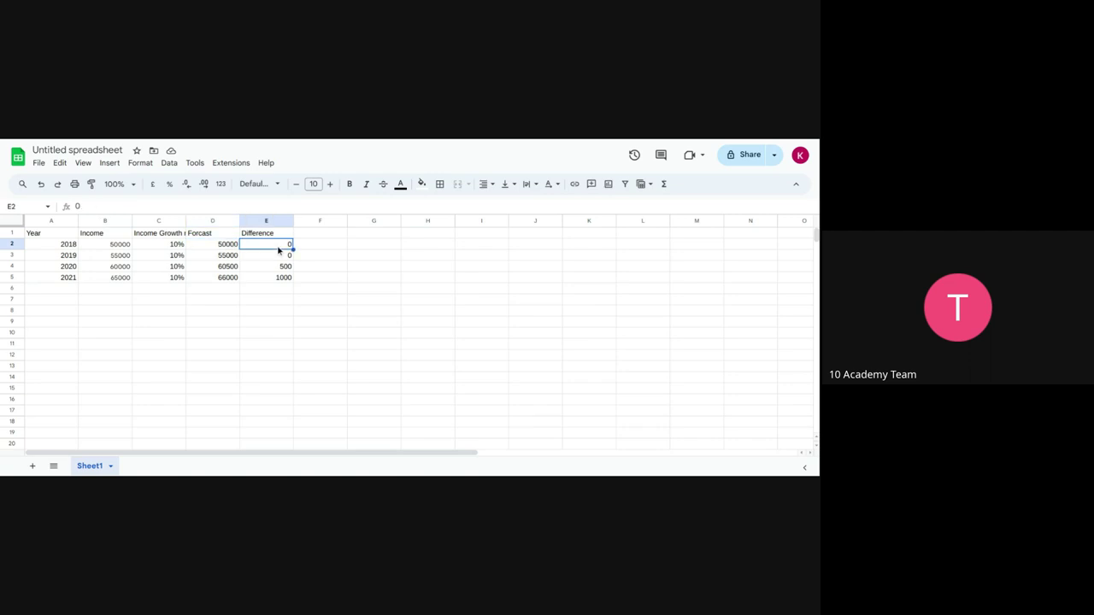
pyautogui.click(64, 255)
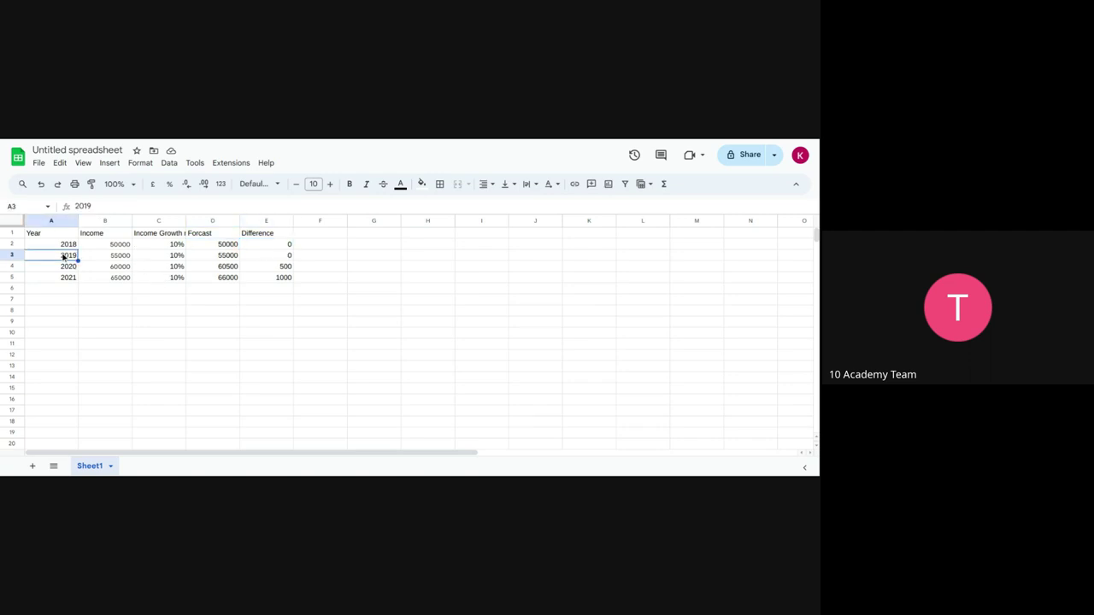
pyautogui.click(104, 255)
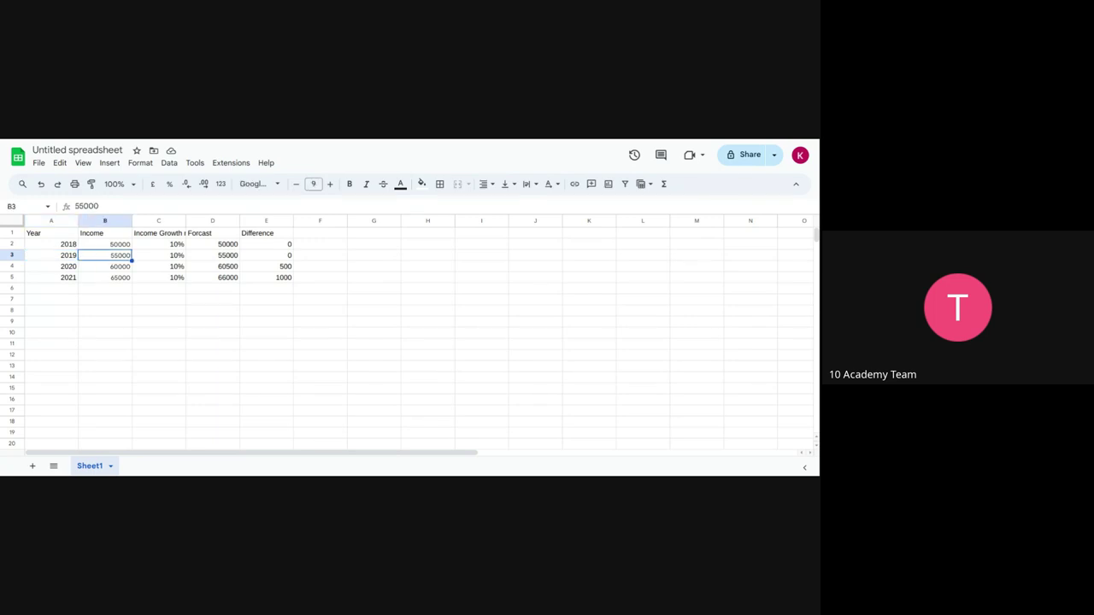
pyautogui.click(158, 255)
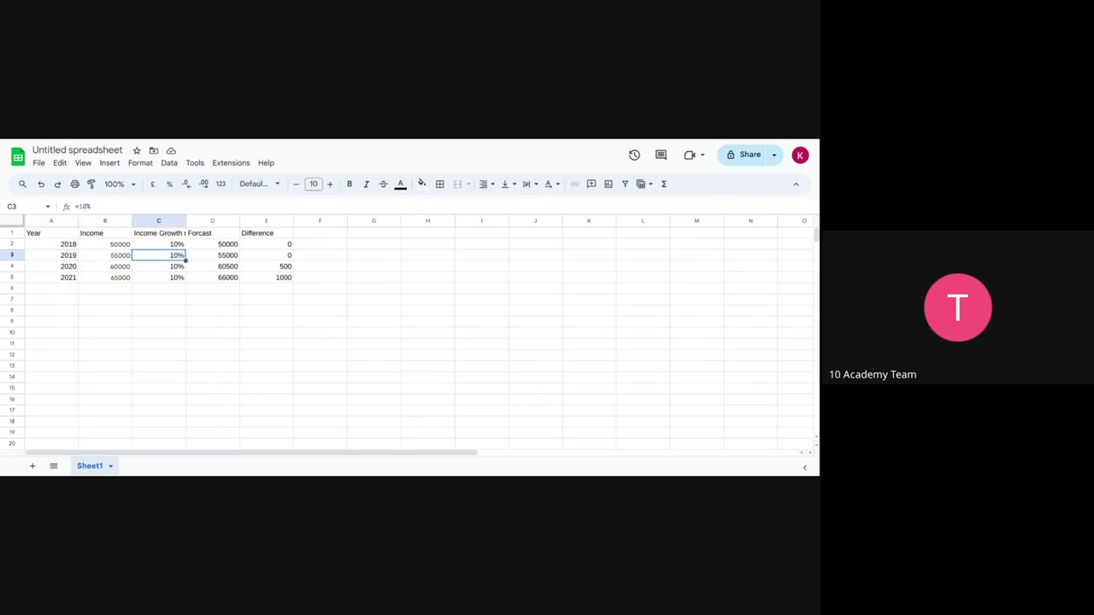
pyautogui.click(159, 244)
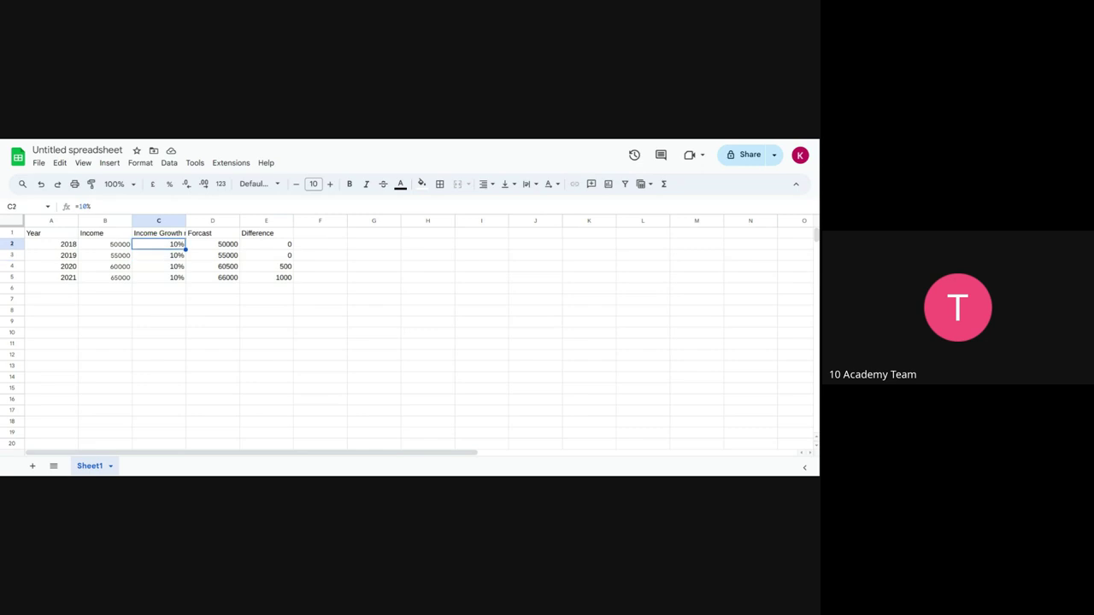
pyautogui.click(211, 244)
pyautogui.click(212, 255)
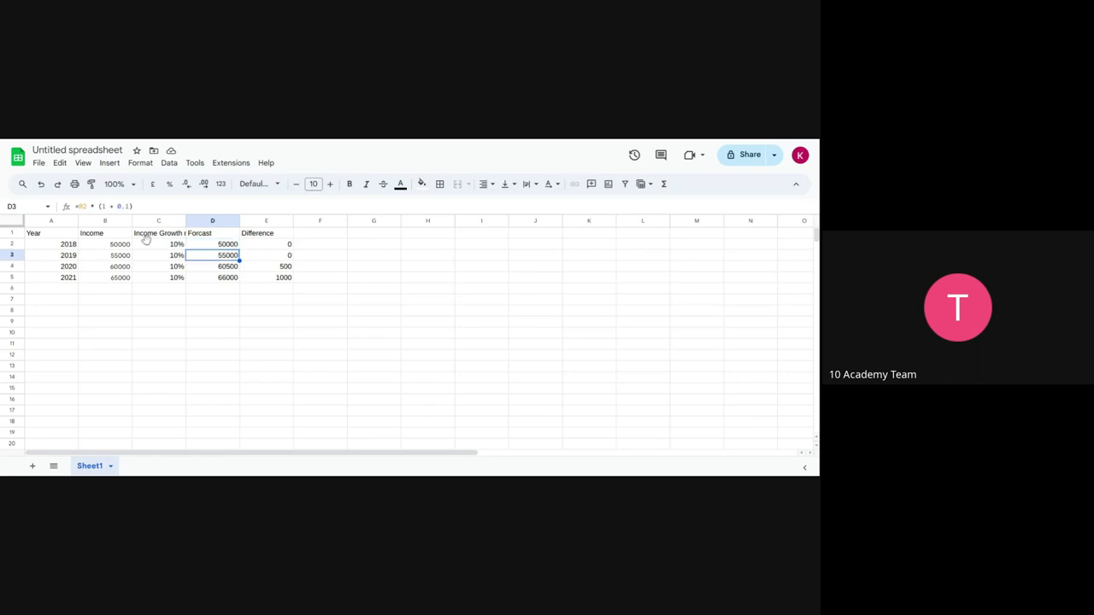
# - Try to remove the spaces around the multiplication sign in the forecast formula in D3
pyautogui.click(134, 205)
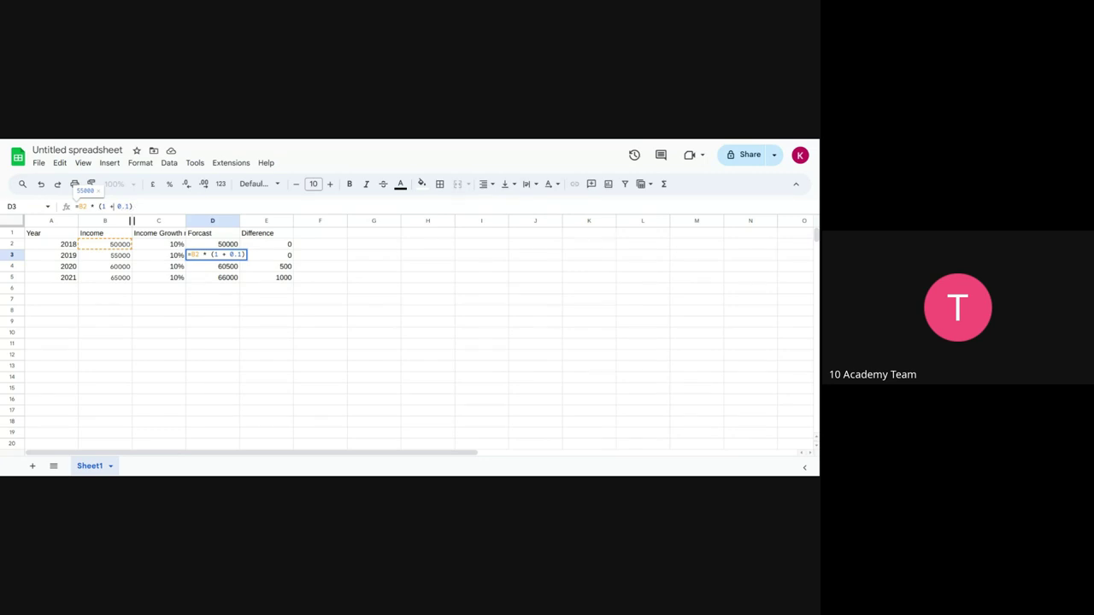
pyautogui.press('Left')
pyautogui.press('Left')
pyautogui.press('BackSpace')
pyautogui.press('Left')
pyautogui.press('BackSpace')
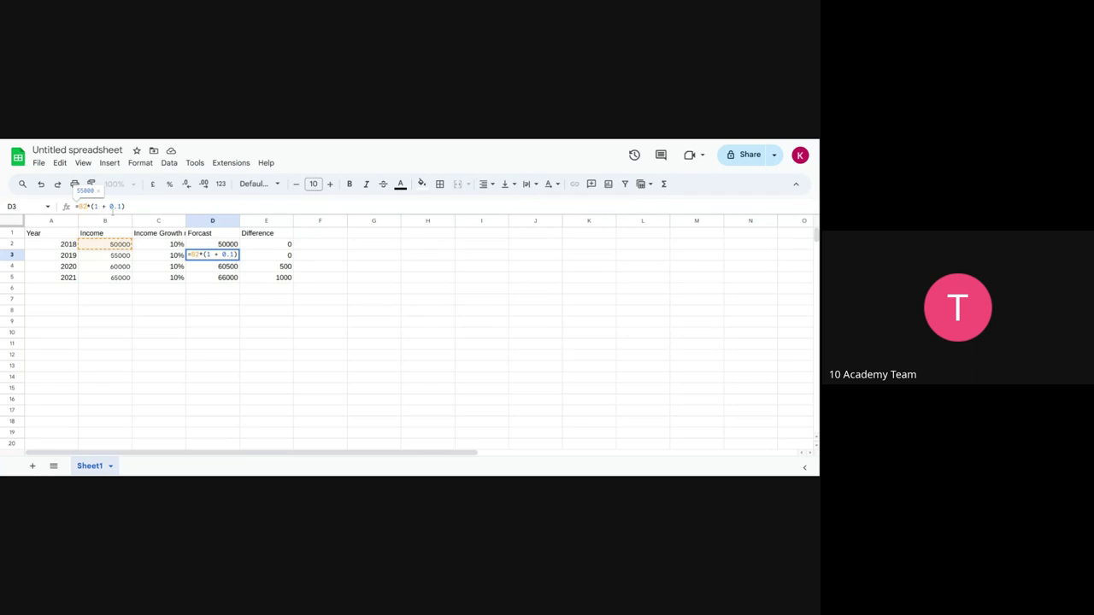
pyautogui.moveTo(122, 206); pyautogui.dragTo(108, 207)
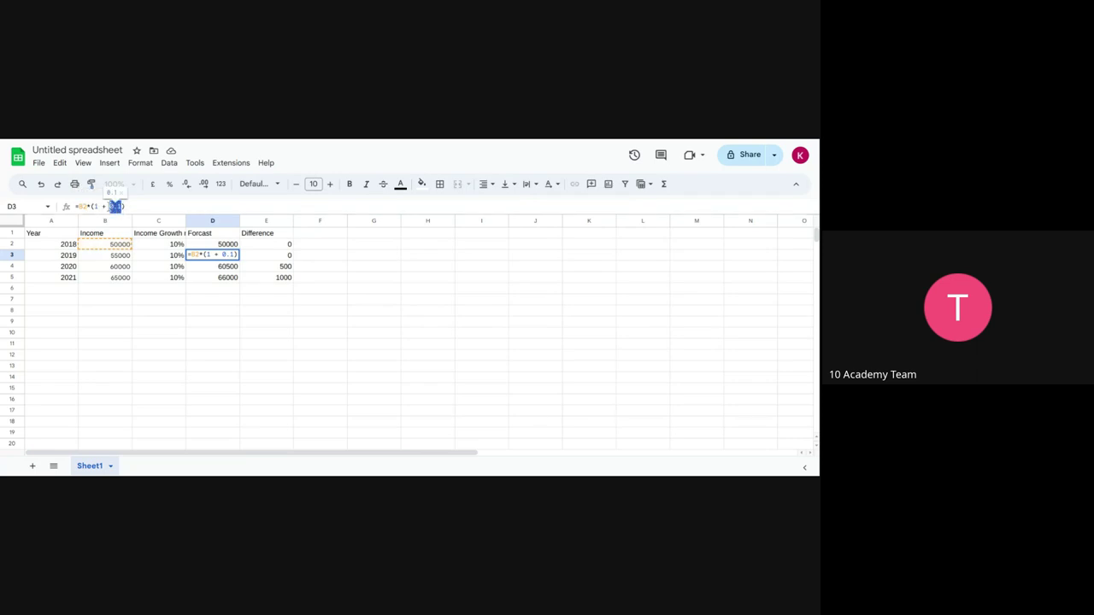
pyautogui.click(178, 249)
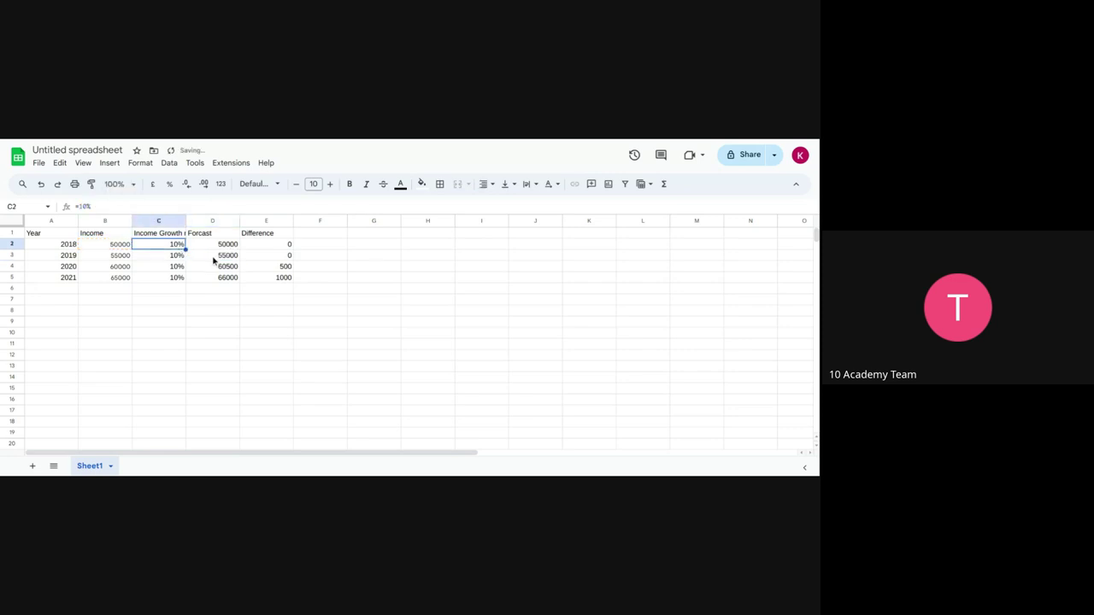
# - Examine the forecast and difference cells for 2018 to 2021 and the formulas behind them
pyautogui.click(214, 260)
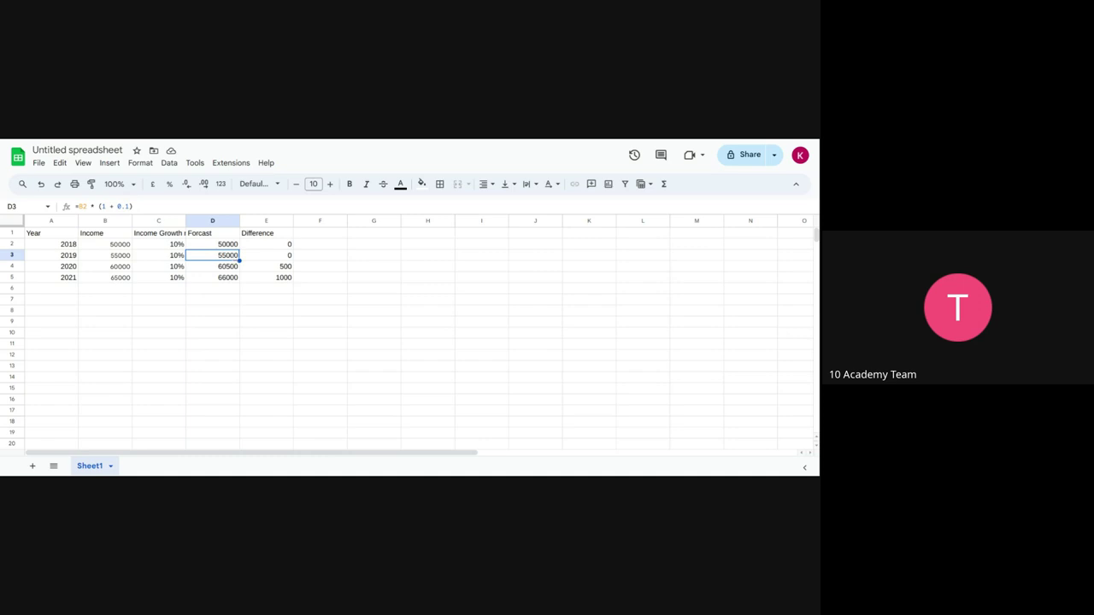
pyautogui.click(266, 254)
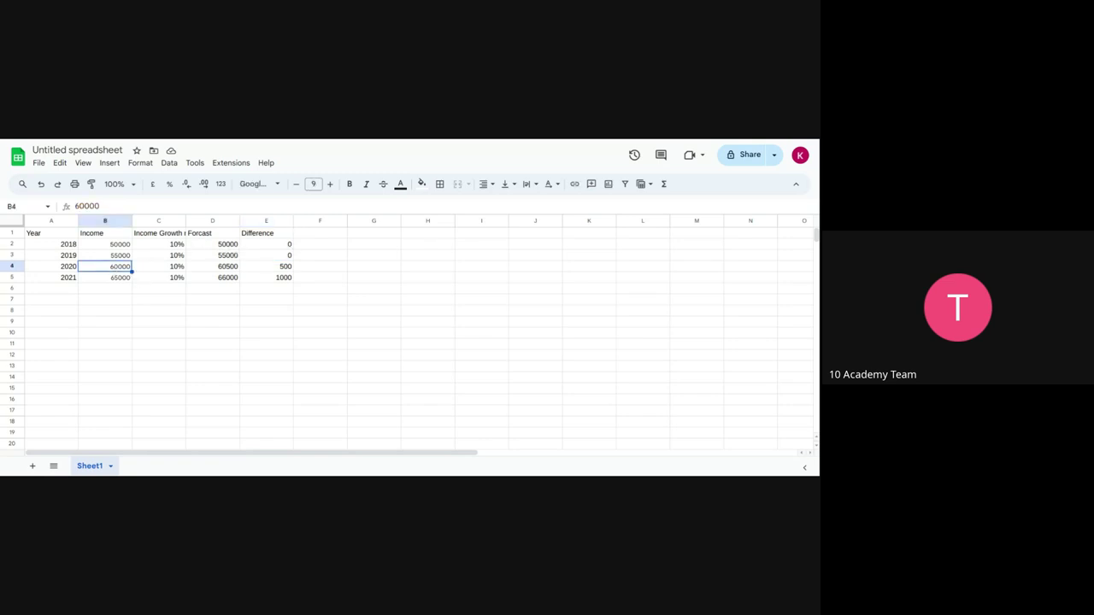
pyautogui.click(230, 270)
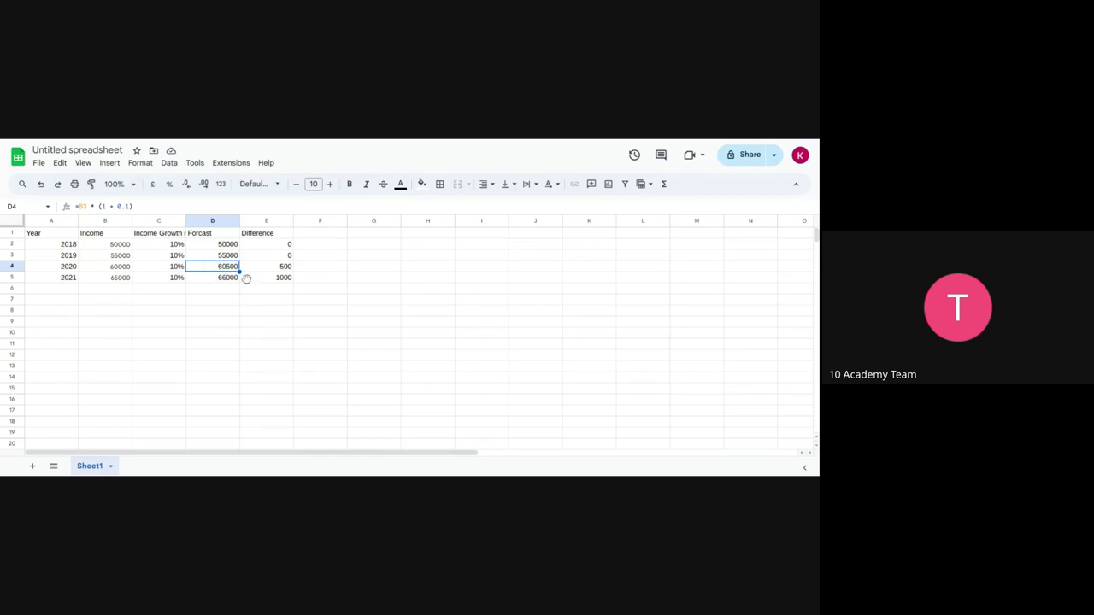
pyautogui.click(287, 269)
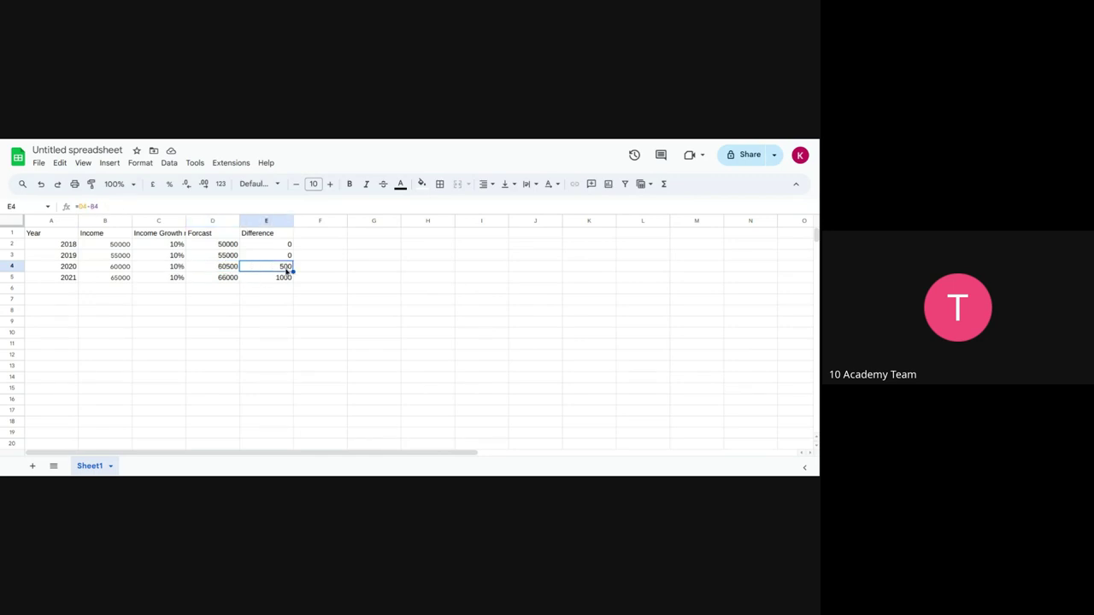
pyautogui.click(287, 278)
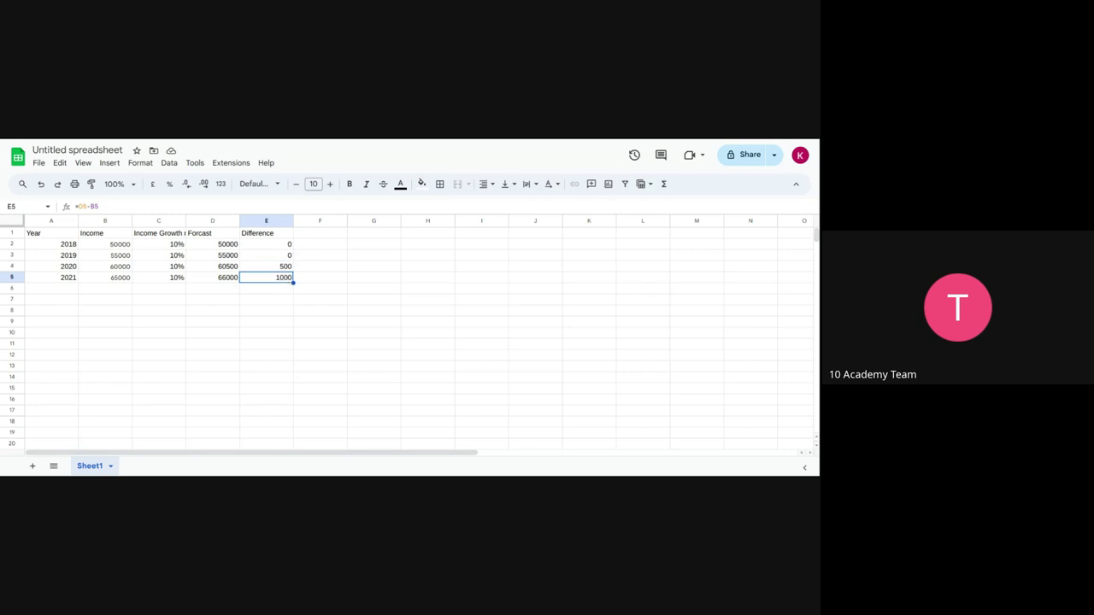
pyautogui.click(205, 245)
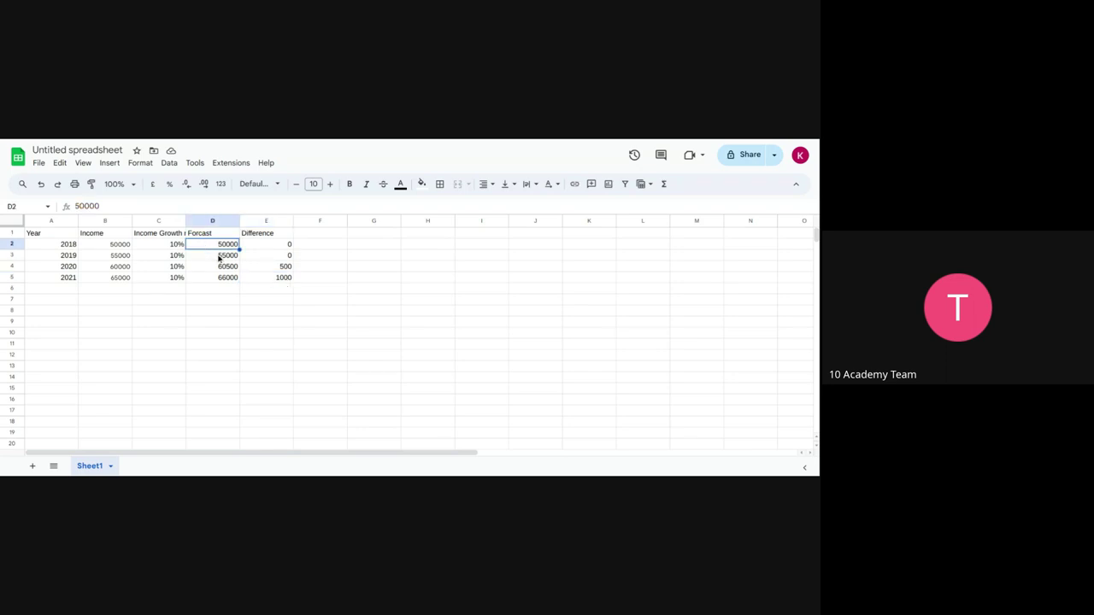
pyautogui.click(220, 256)
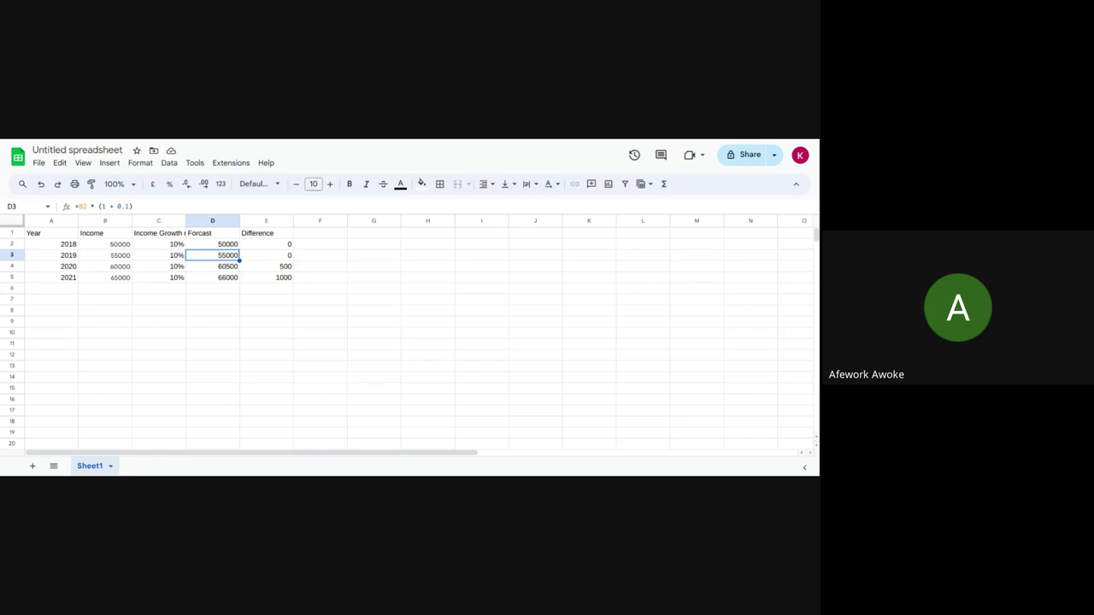
# - Enter a formula in F3 that multiplies the growth rate in C3 by the difference in E4
pyautogui.click(334, 257)
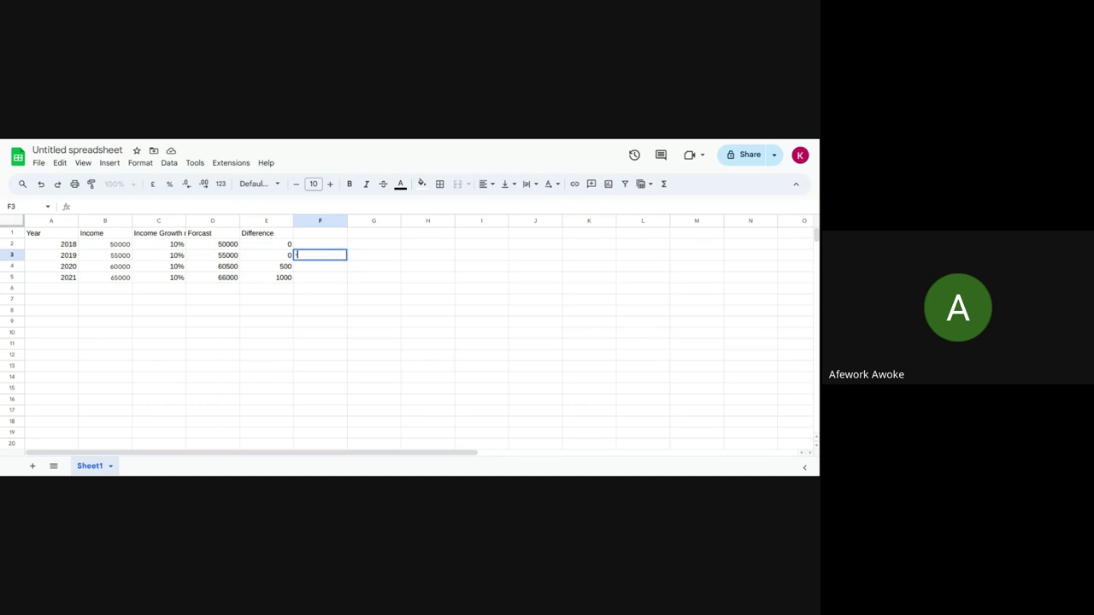
pyautogui.write('=')
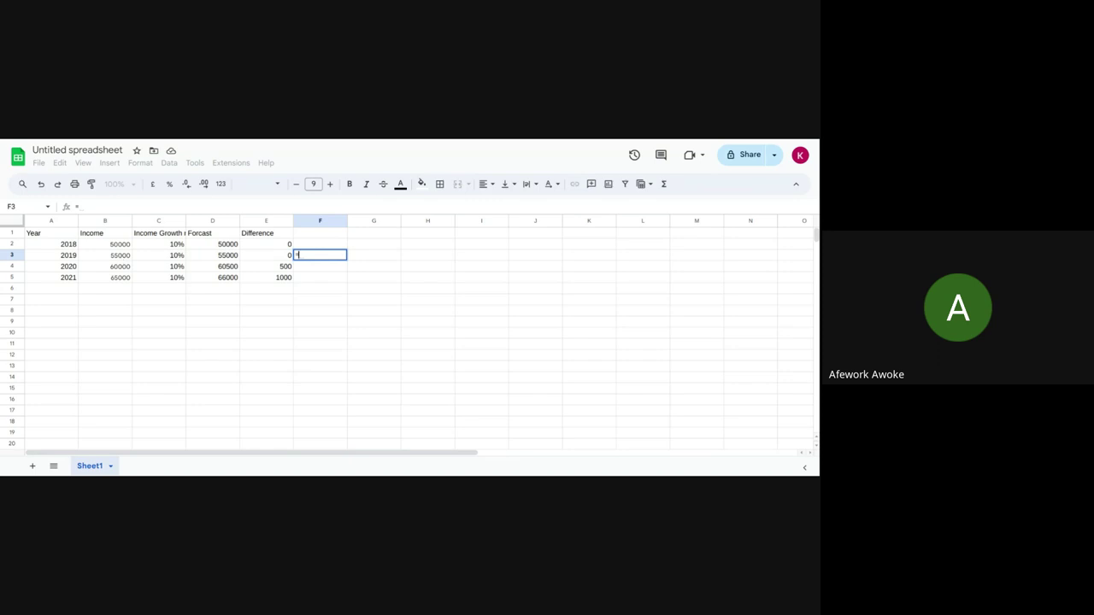
pyautogui.click(119, 255)
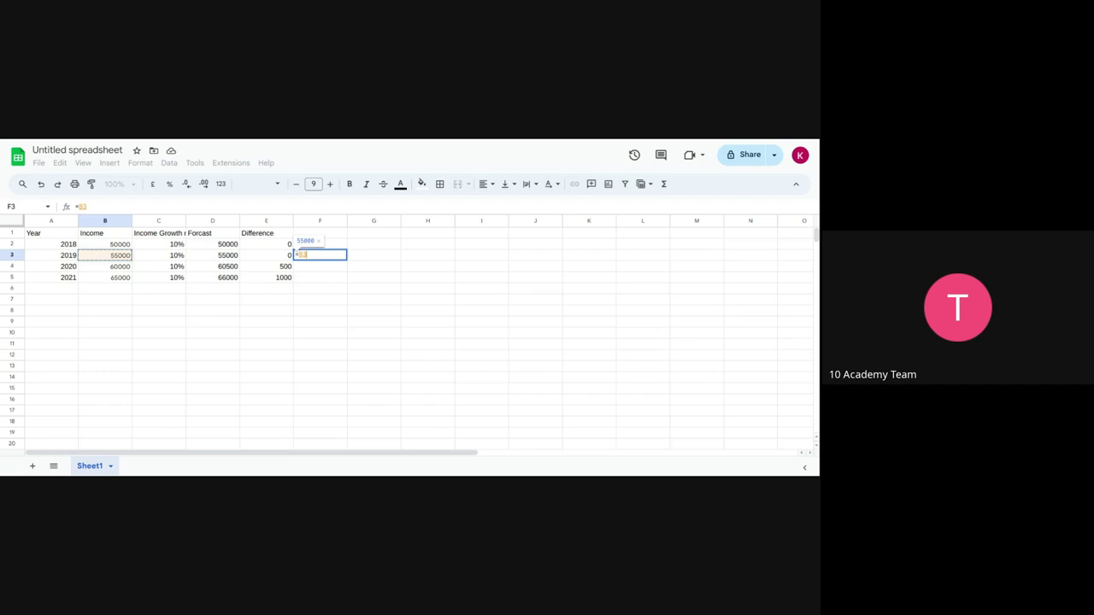
pyautogui.click(175, 255)
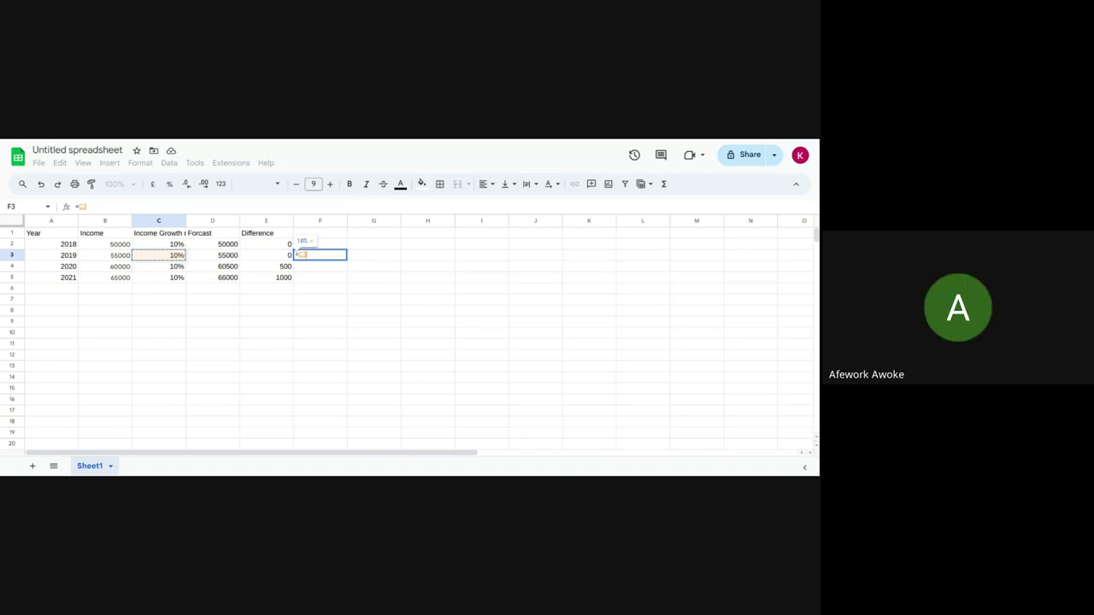
pyautogui.write('(')
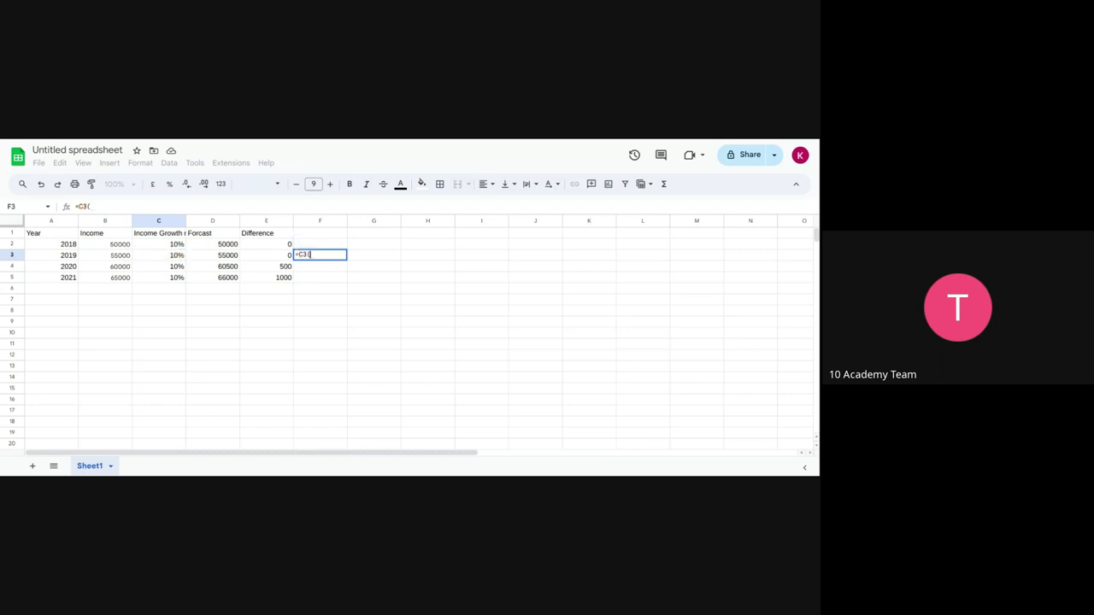
pyautogui.press('BackSpace')
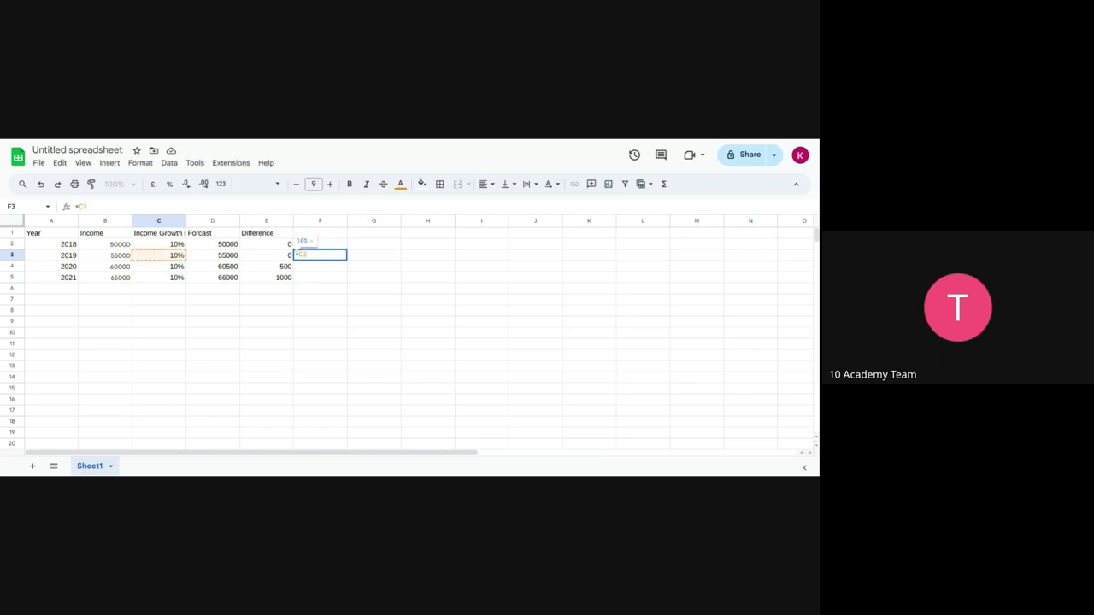
pyautogui.write('*')
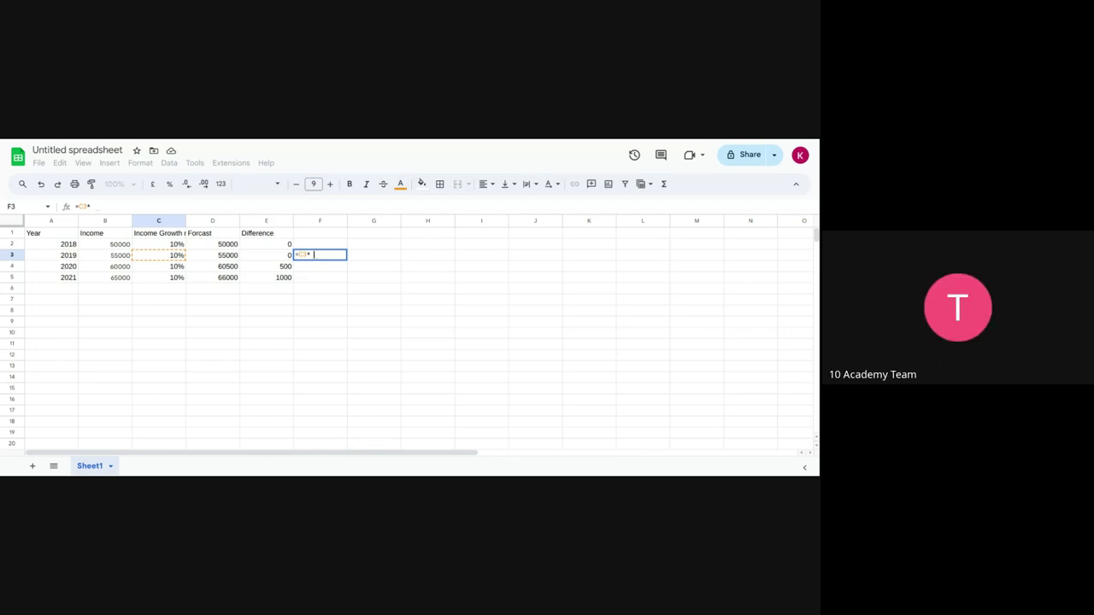
pyautogui.click(276, 257)
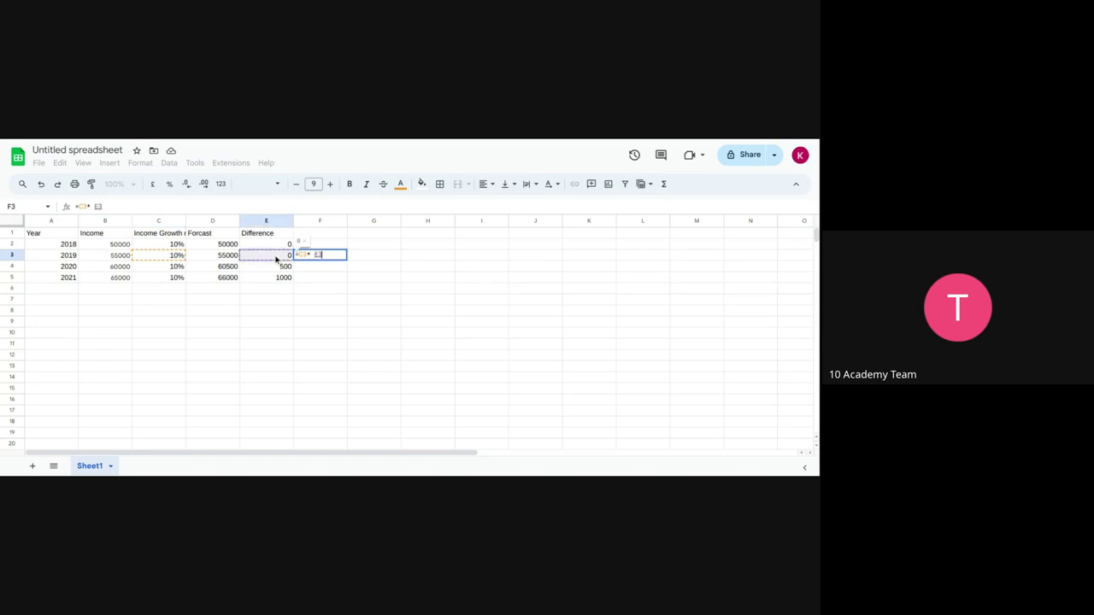
pyautogui.click(286, 270)
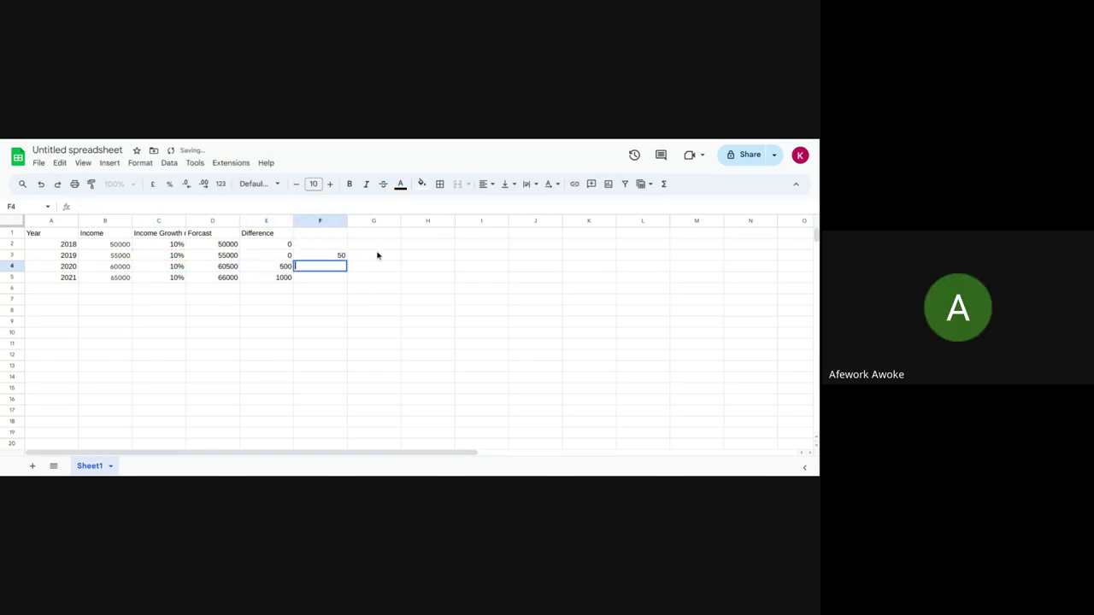
pyautogui.press('Return')
# - Inspect the difference formulas in E4 and E3
pyautogui.click(267, 268)
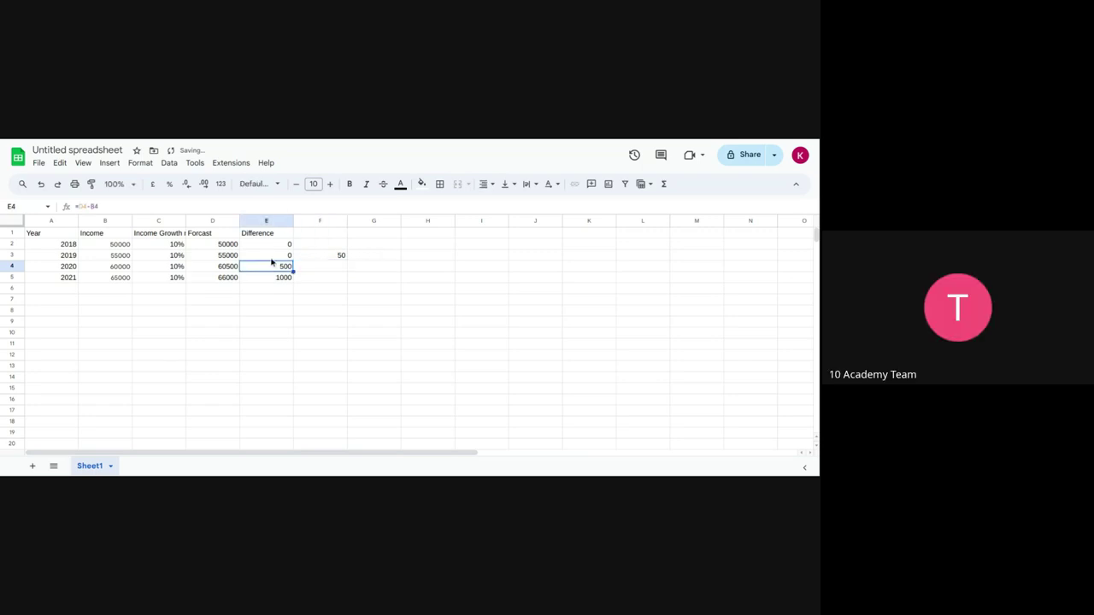
pyautogui.click(271, 259)
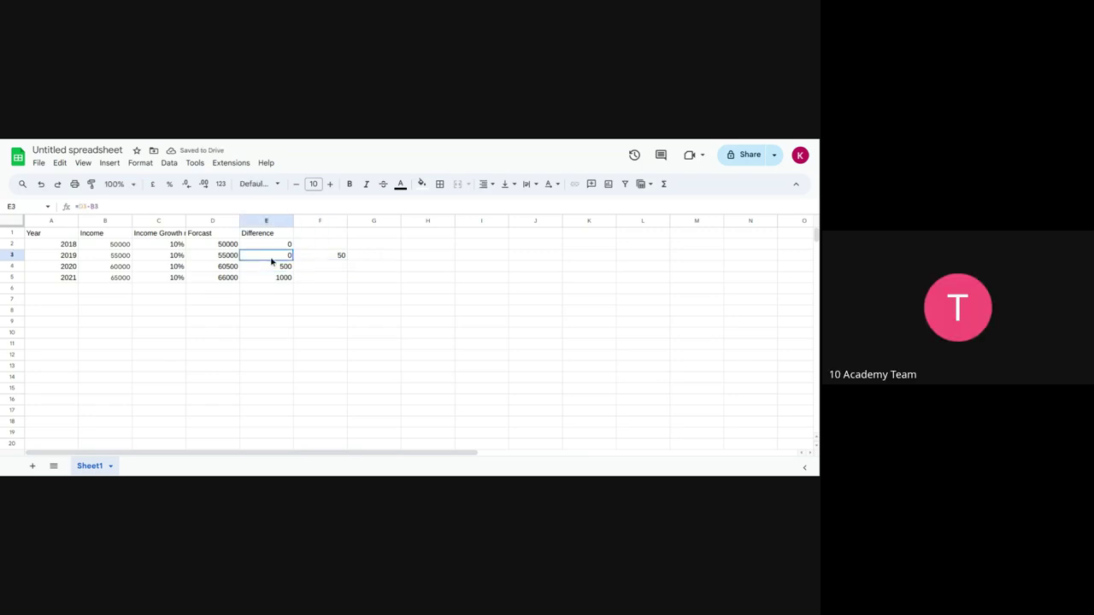
pyautogui.click(81, 206)
pyautogui.click(386, 258)
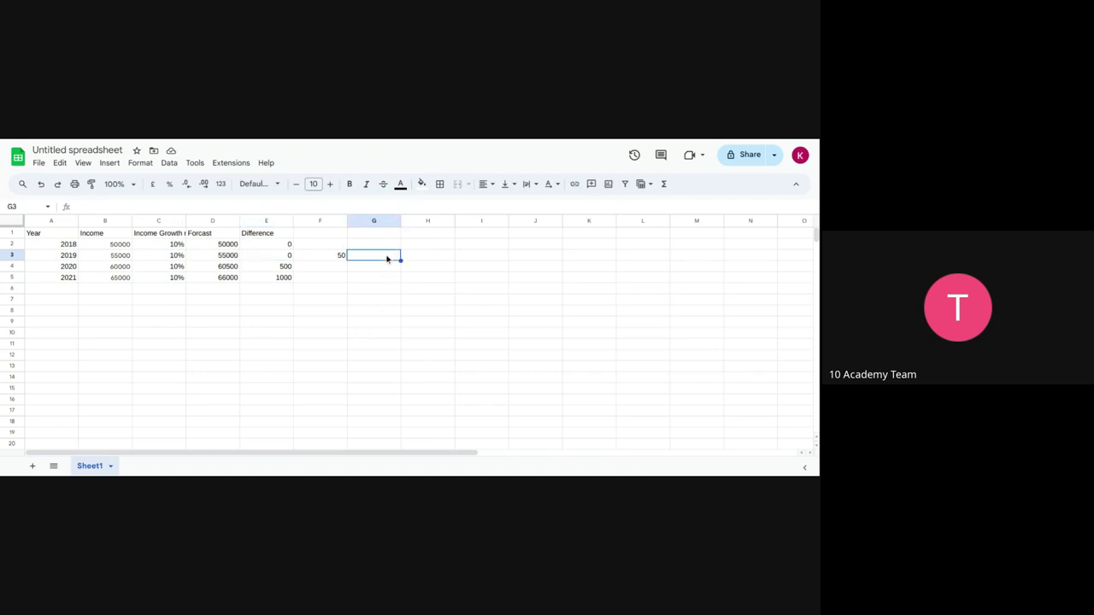
pyautogui.write('=')
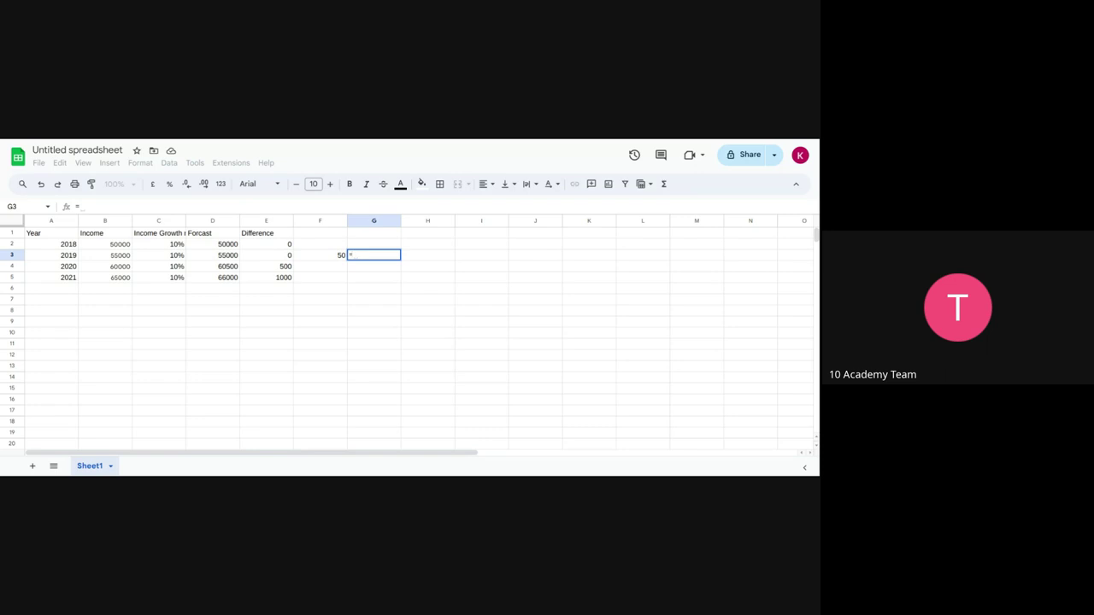
pyautogui.click(378, 272)
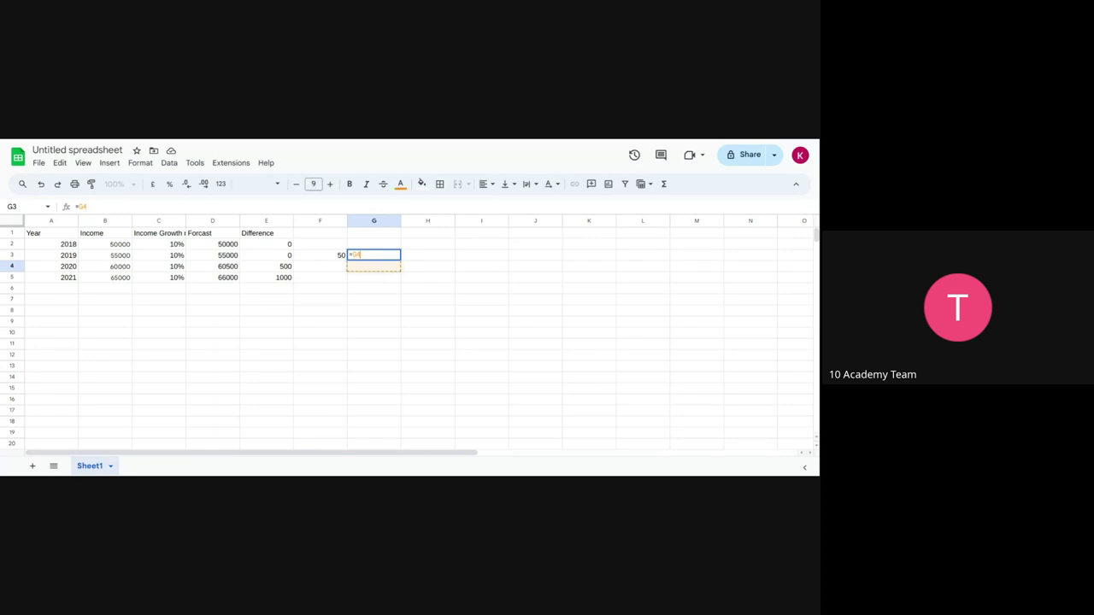
pyautogui.press('Escape')
# - Enter a formula in G4 that subtracts the 2020 income in B4 from the forecast in D4
pyautogui.click(373, 266)
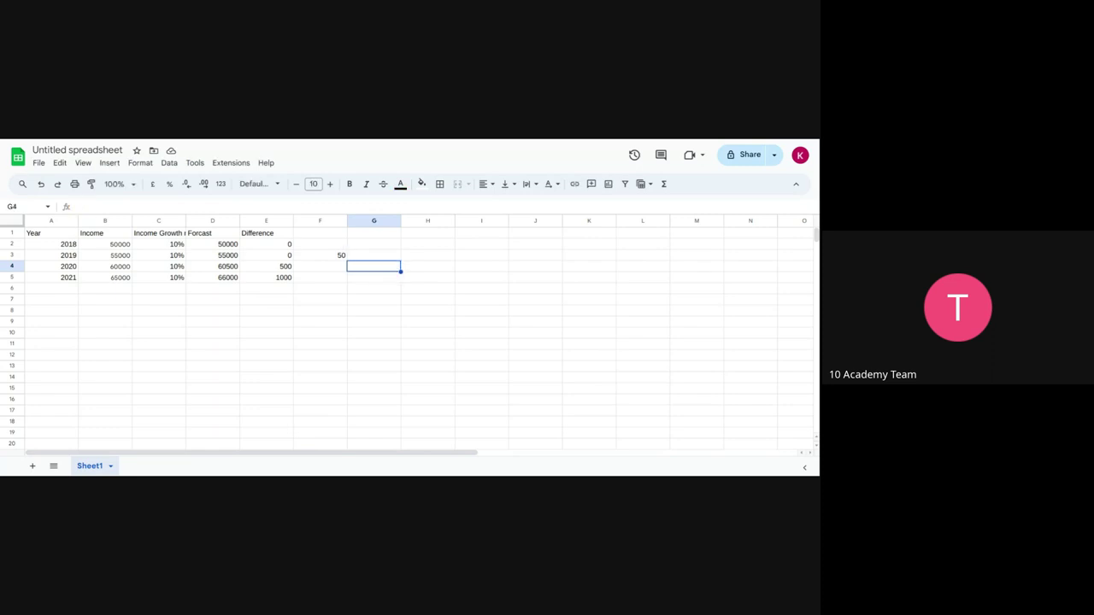
pyautogui.write('=')
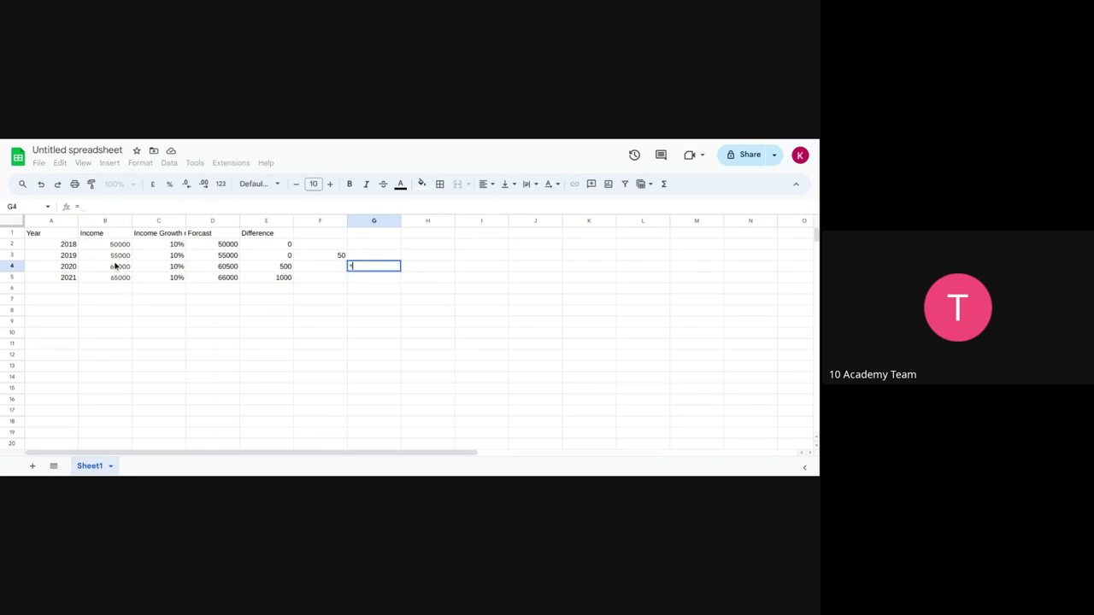
pyautogui.click(212, 269)
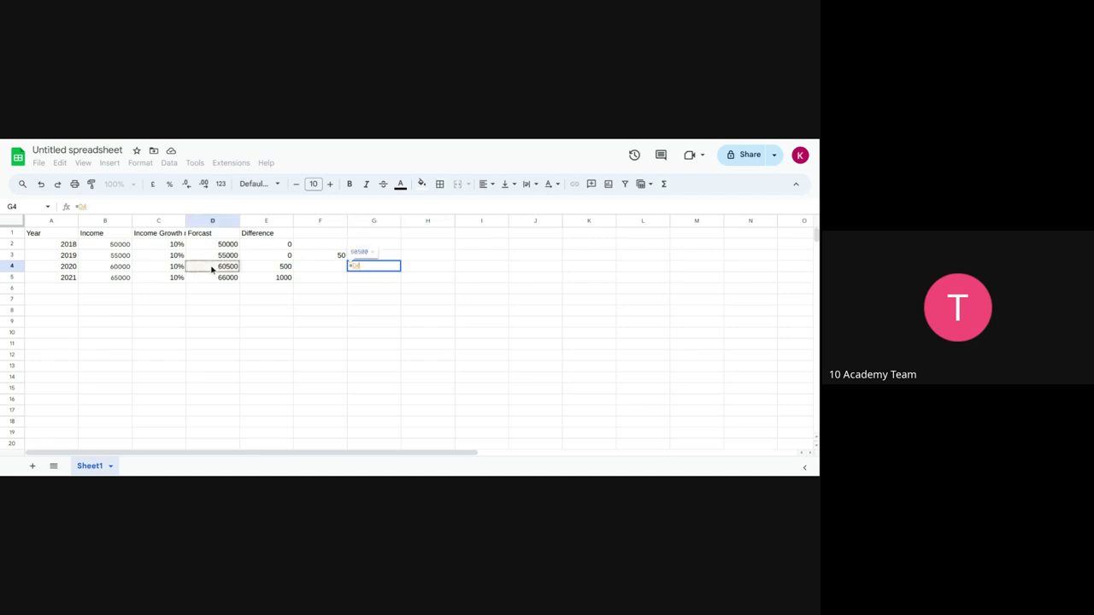
pyautogui.write('-F4')
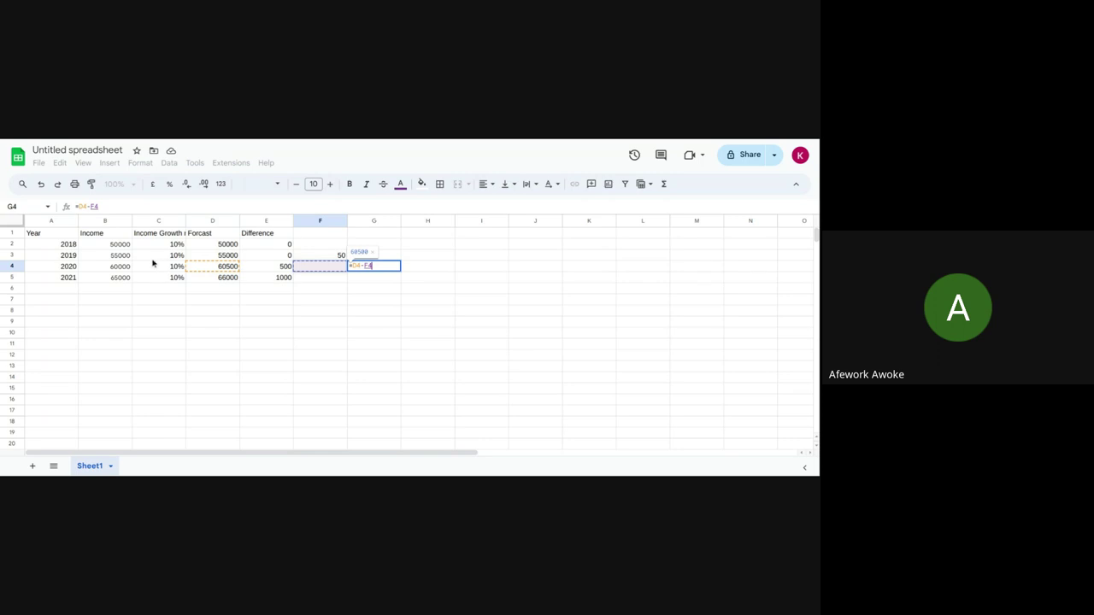
pyautogui.press('Left')
pyautogui.press('Left')
pyautogui.press('Left')
pyautogui.press('Left')
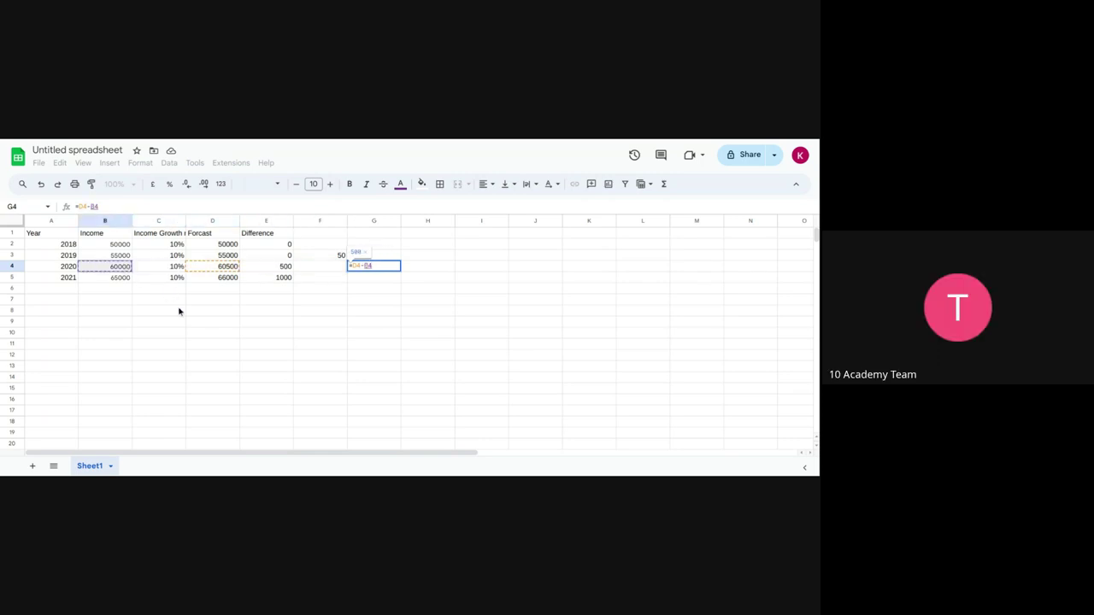
pyautogui.press('Return')
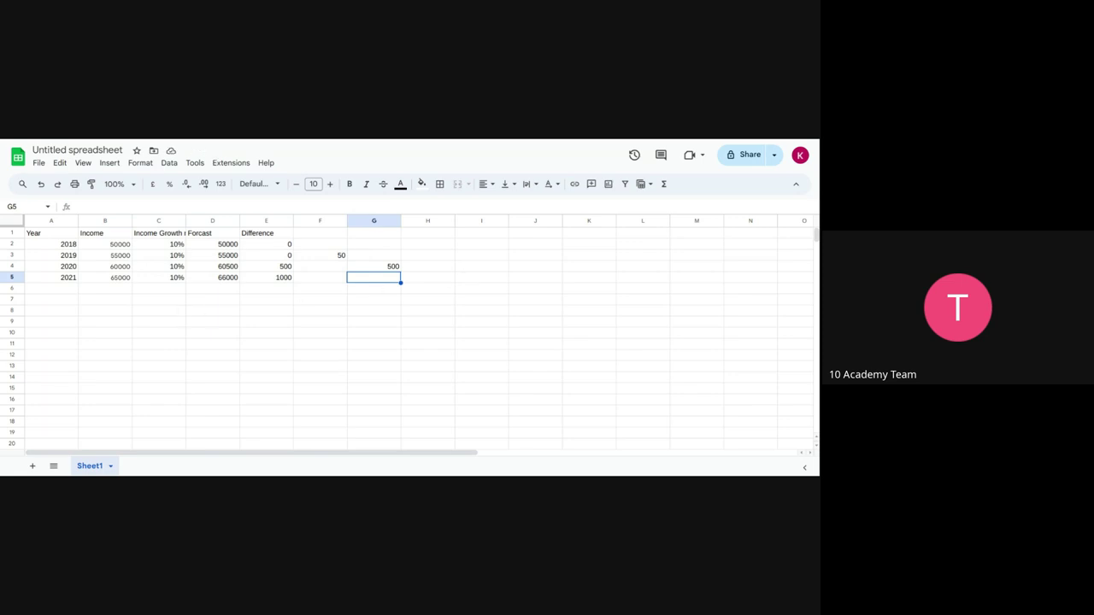
# - Enter a SUM formula in H2 that totals the forecast values in D2:D5
pyautogui.click(422, 245)
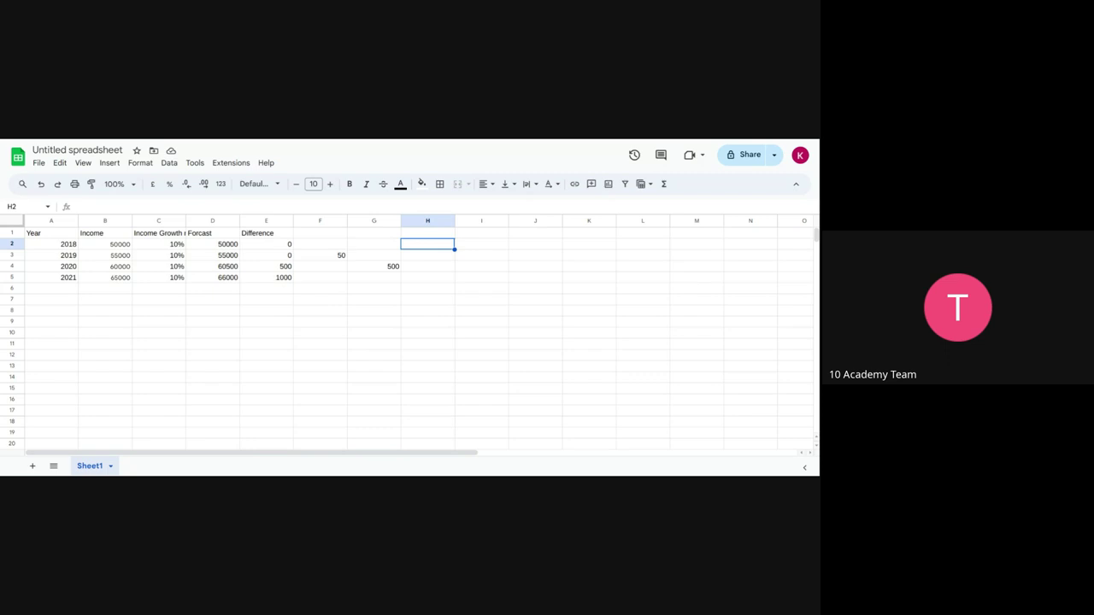
pyautogui.write('=')
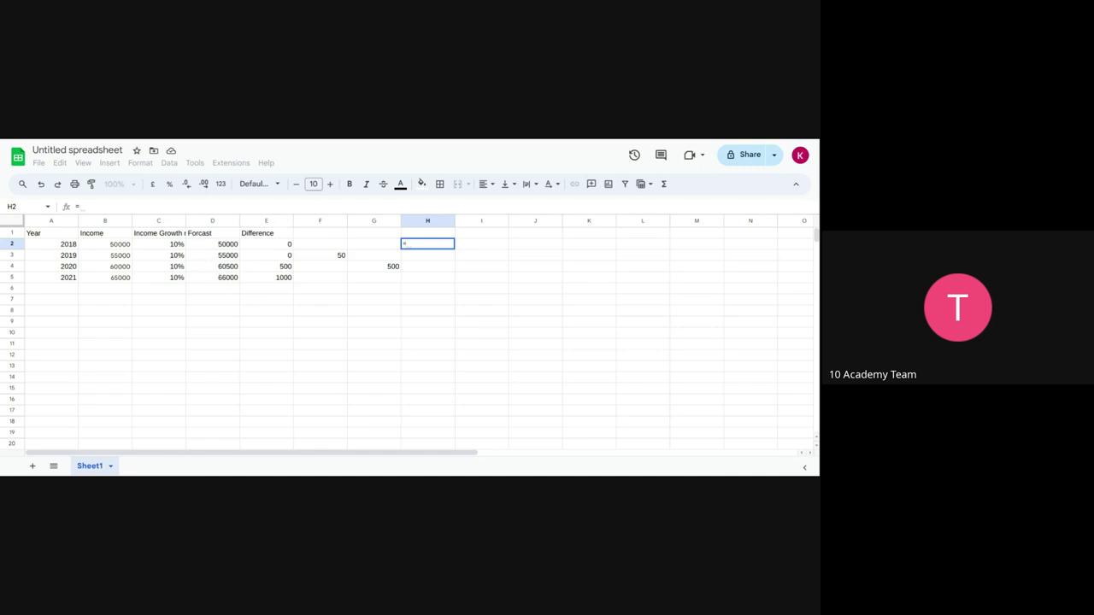
pyautogui.write('sum')
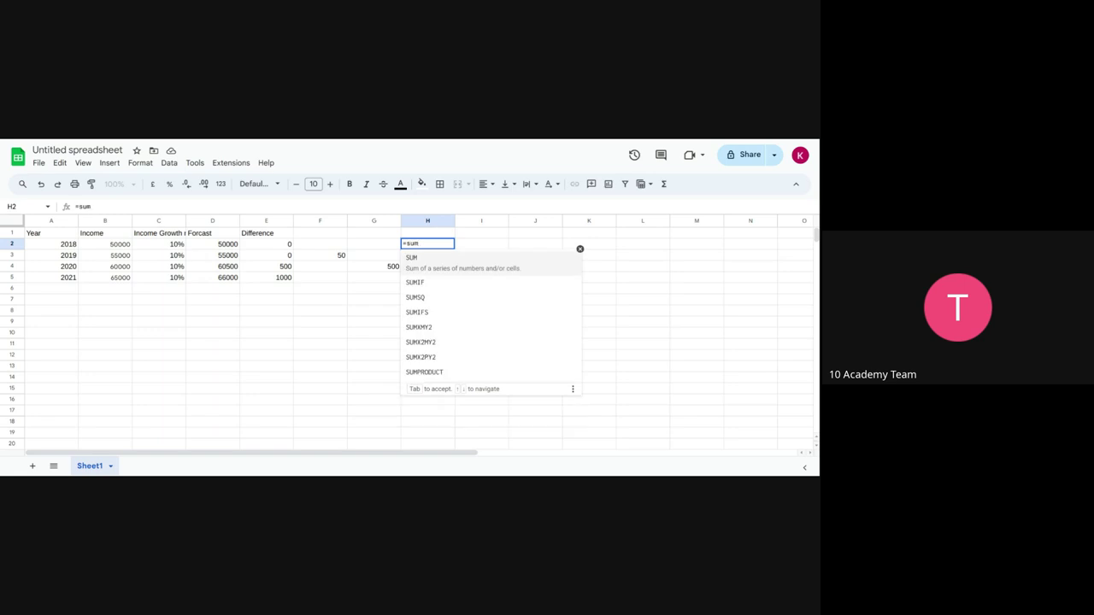
pyautogui.write('(')
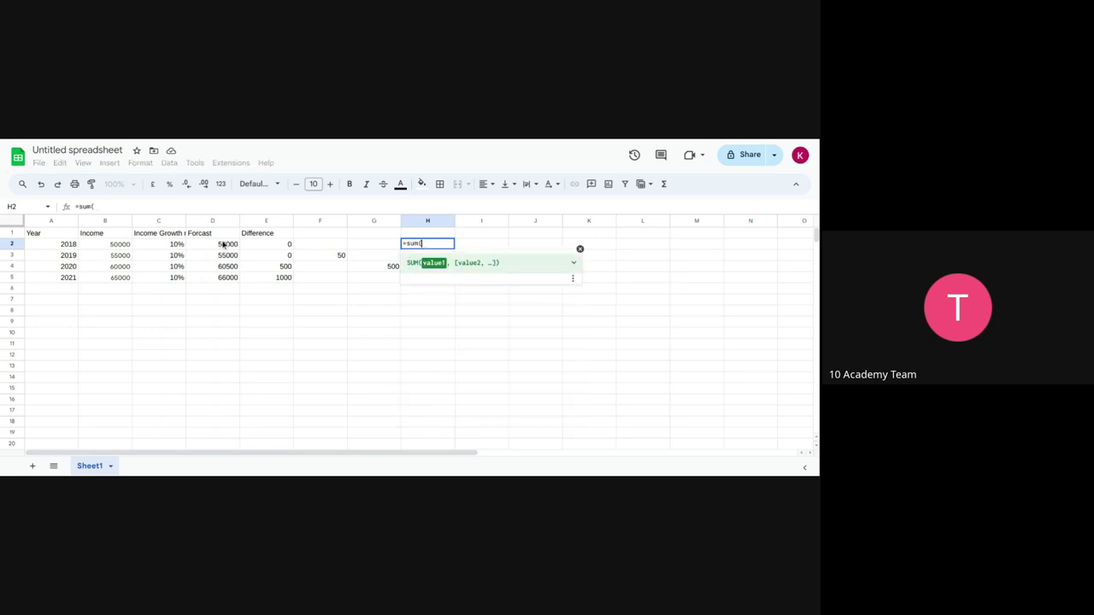
pyautogui.moveTo(222, 246); pyautogui.dragTo(223, 286)
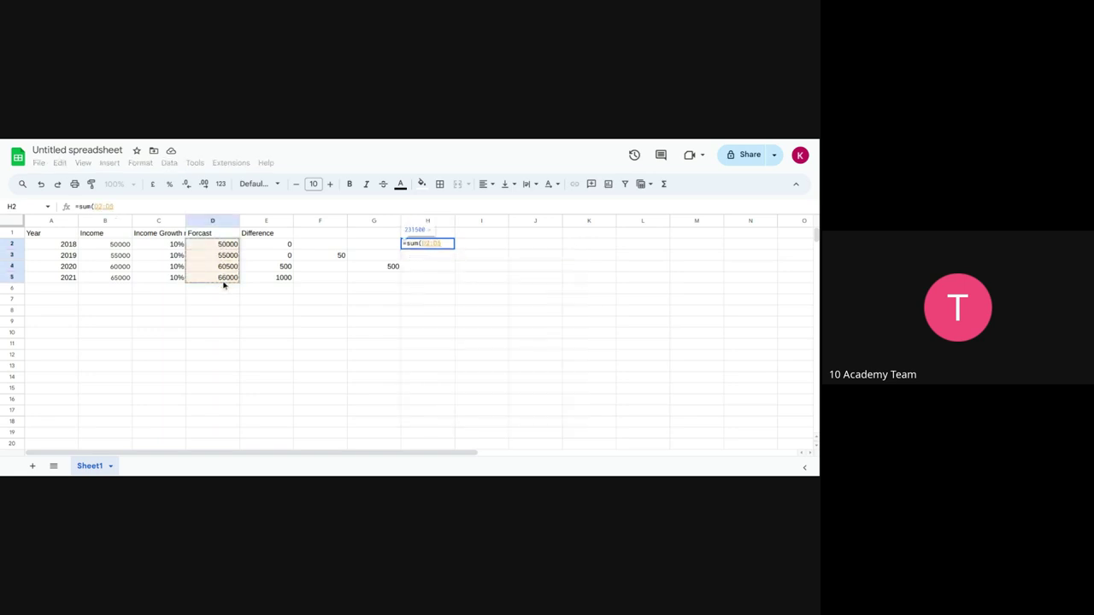
pyautogui.press('Return')
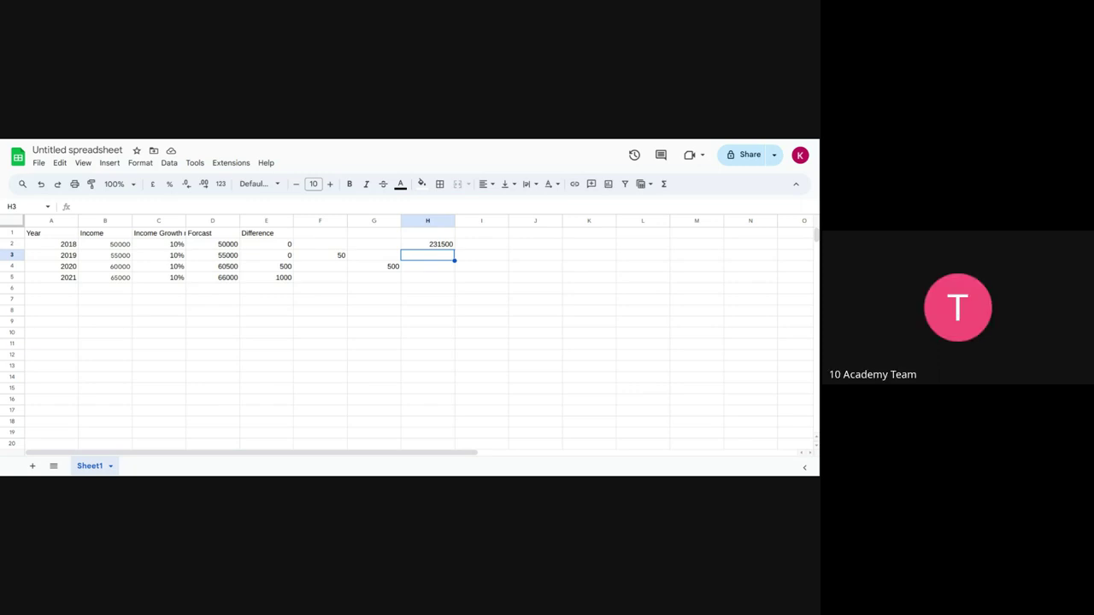
pyautogui.write('=')
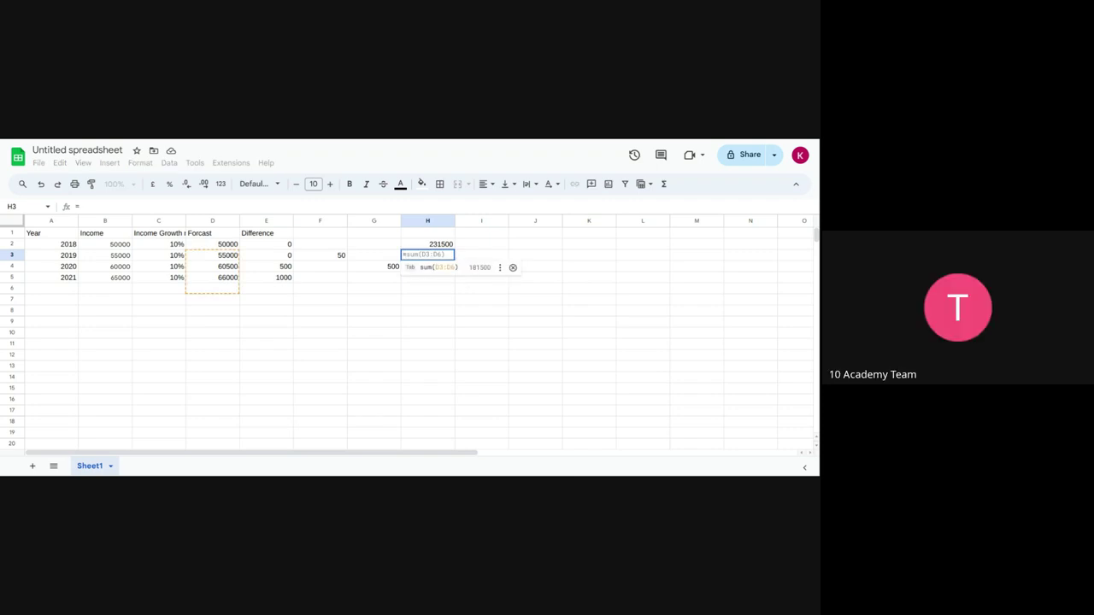
pyautogui.write('min')
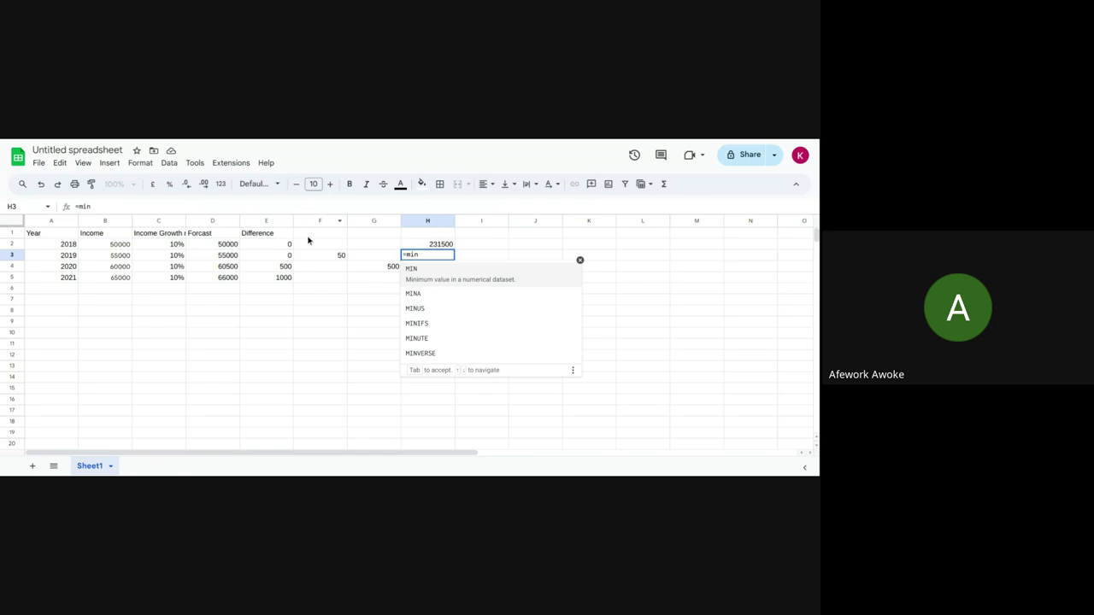
pyautogui.press('BackSpace')
pyautogui.press('BackSpace')
pyautogui.press('BackSpace')
pyautogui.press('BackSpace')
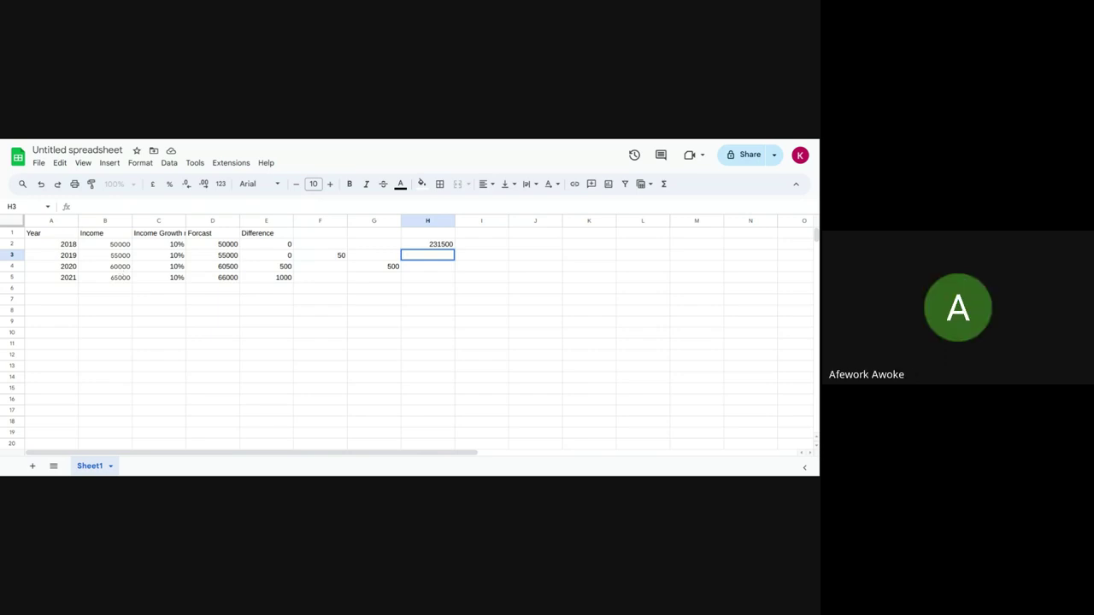
pyautogui.click(378, 268)
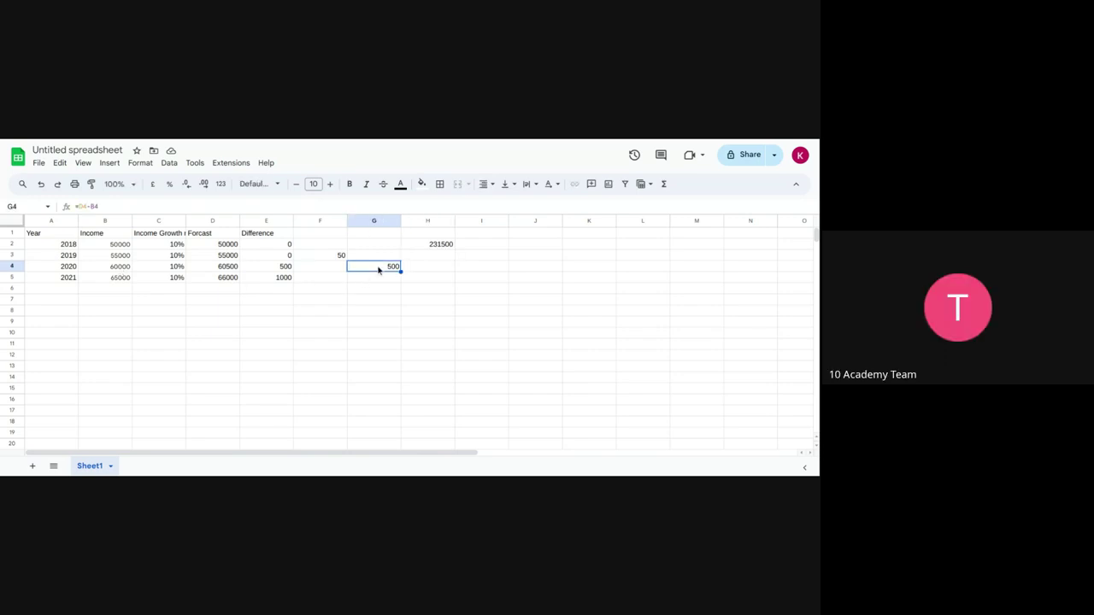